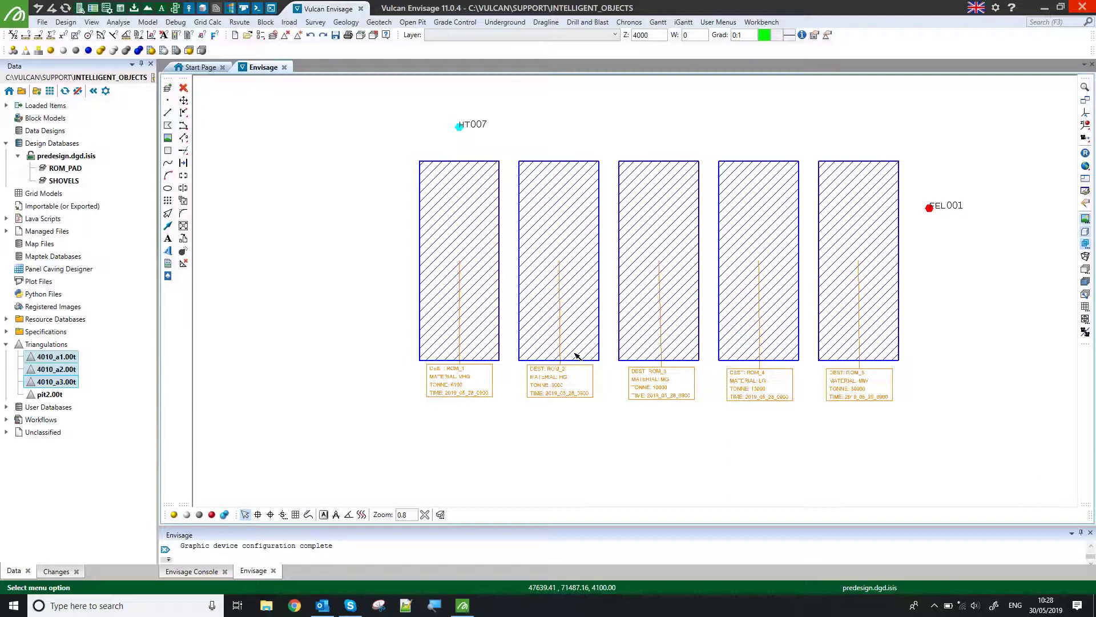
# Step: Run the production equipment_positions user script and turn the pit to a near-plan view
pyautogui.scroll(3, 470, 387)
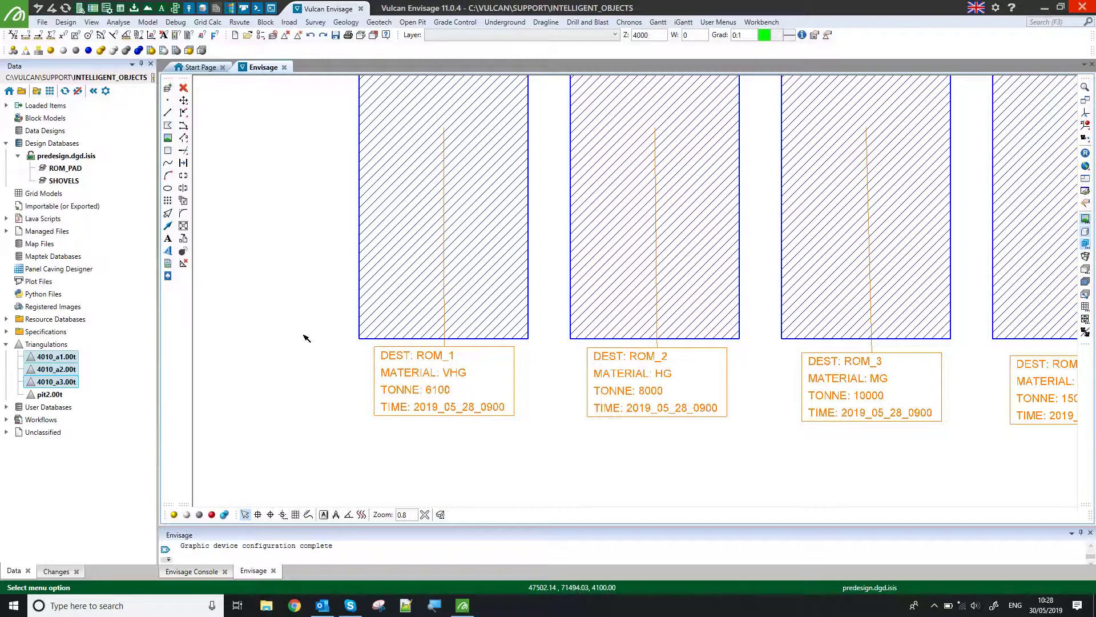
pyautogui.scroll(-3, 287, 326)
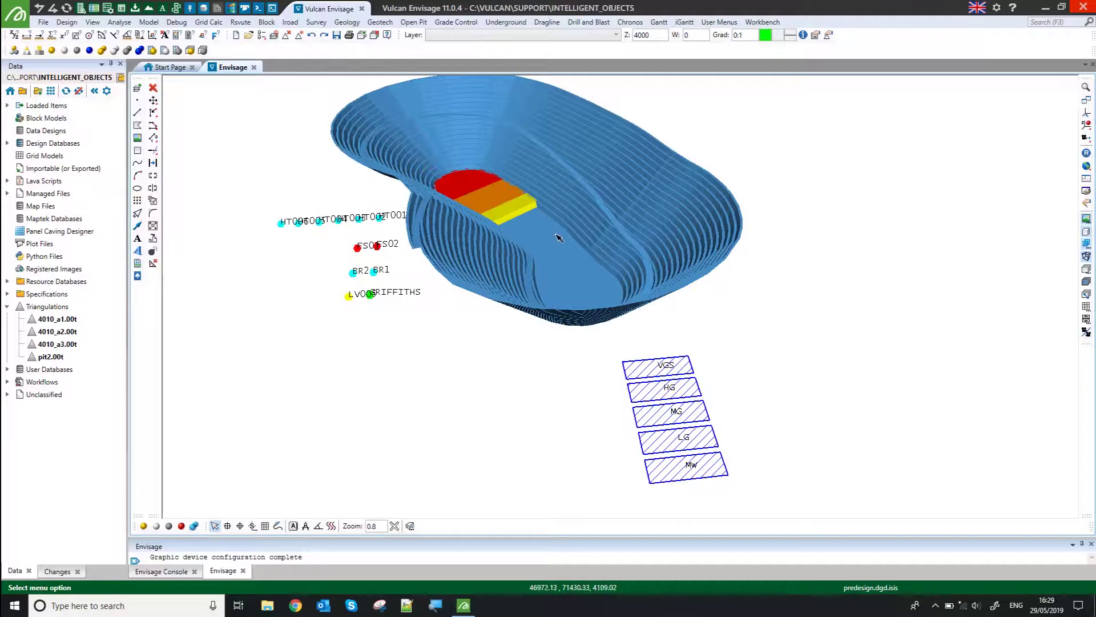
pyautogui.click(721, 24)
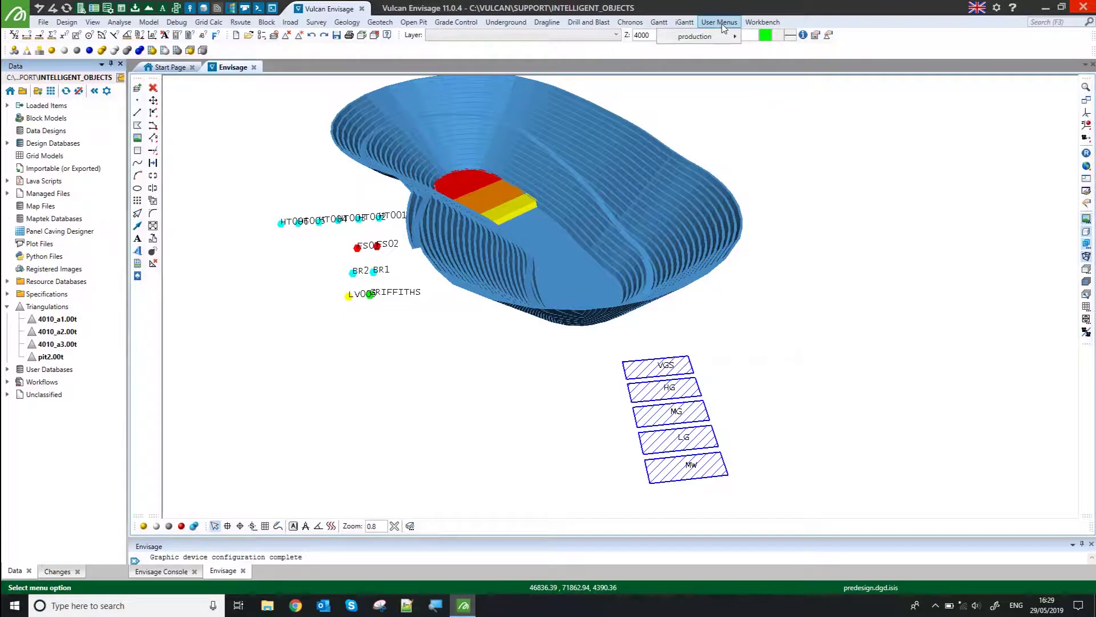
pyautogui.moveTo(725, 37)
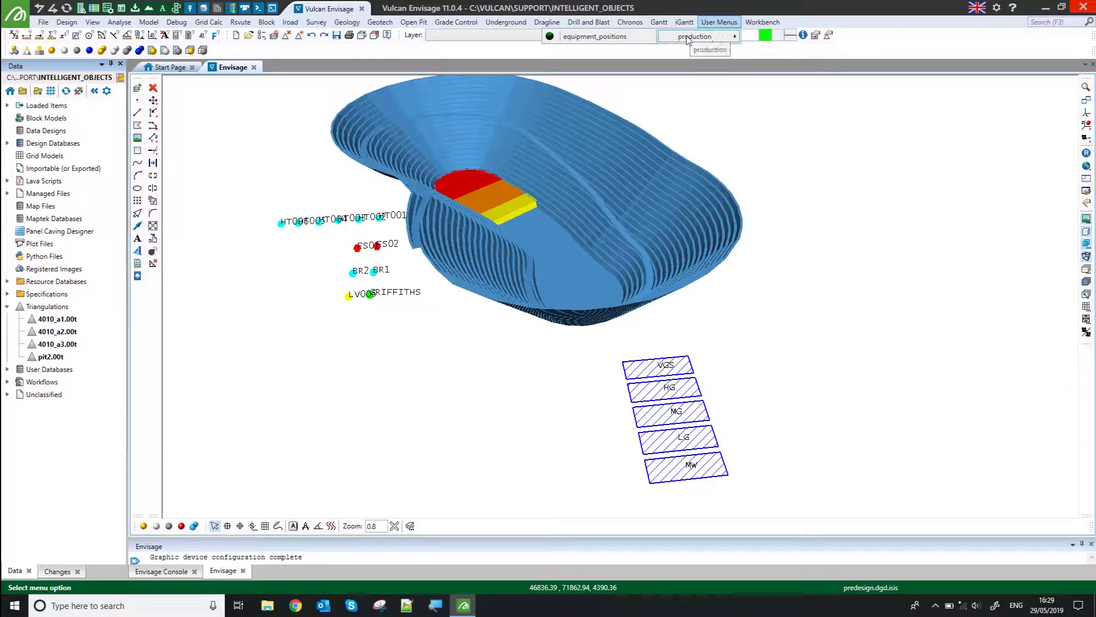
pyautogui.click(611, 38)
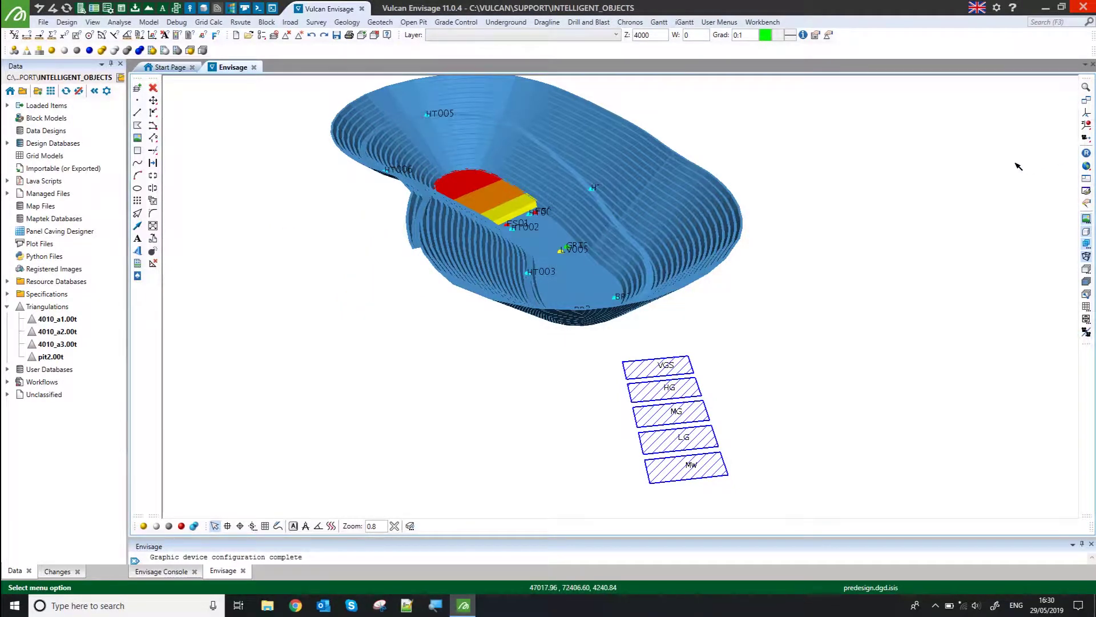
pyautogui.press('Home')
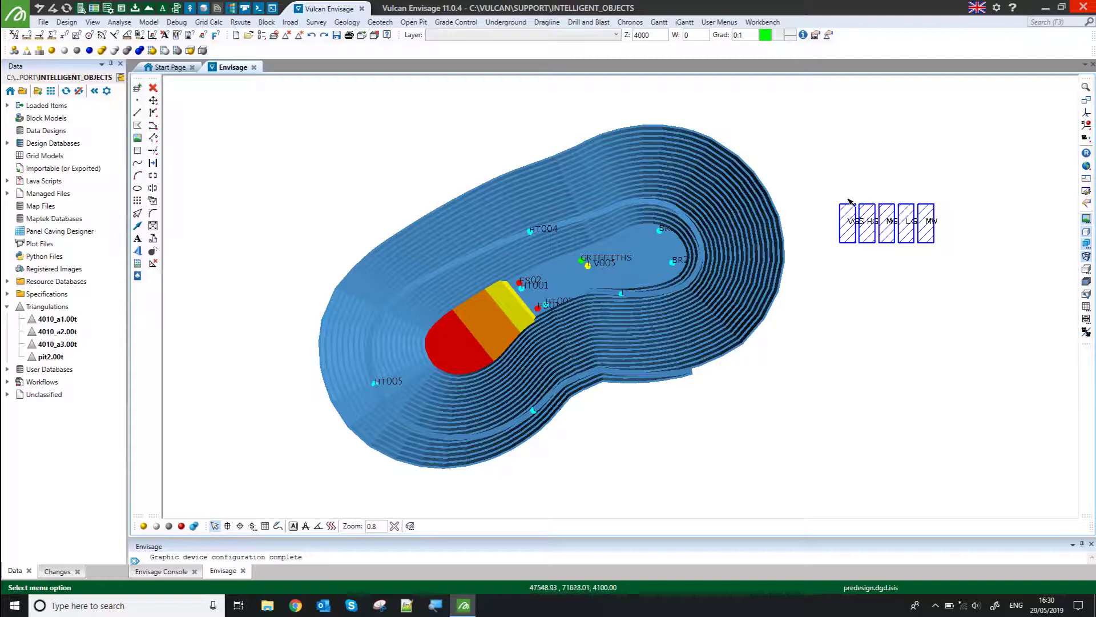
pyautogui.moveTo(855, 209)
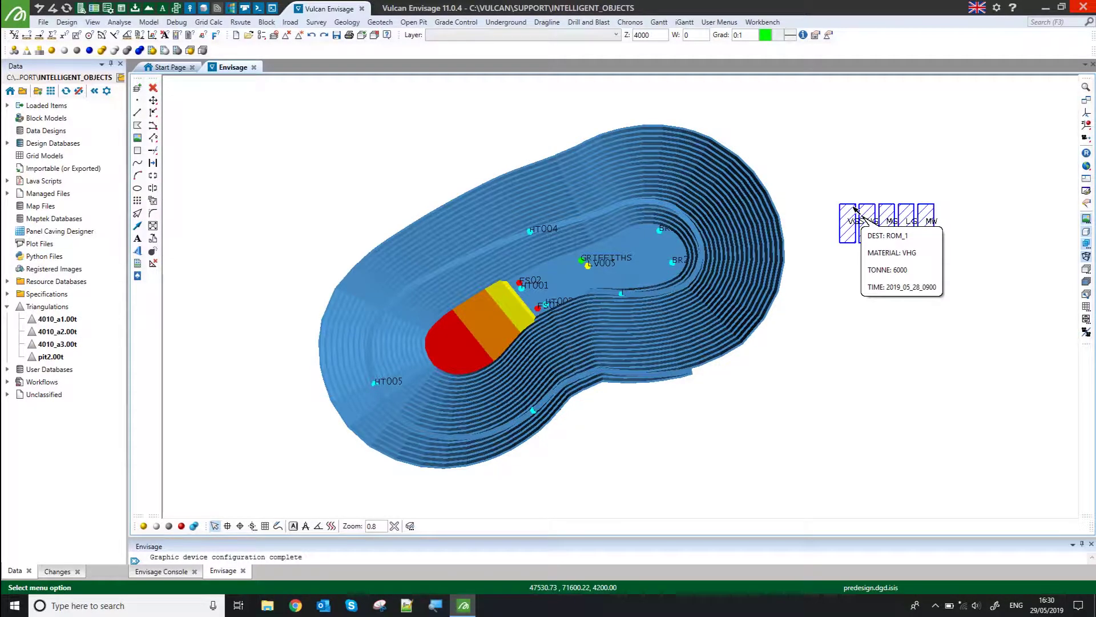
pyautogui.scroll(5, 855, 210)
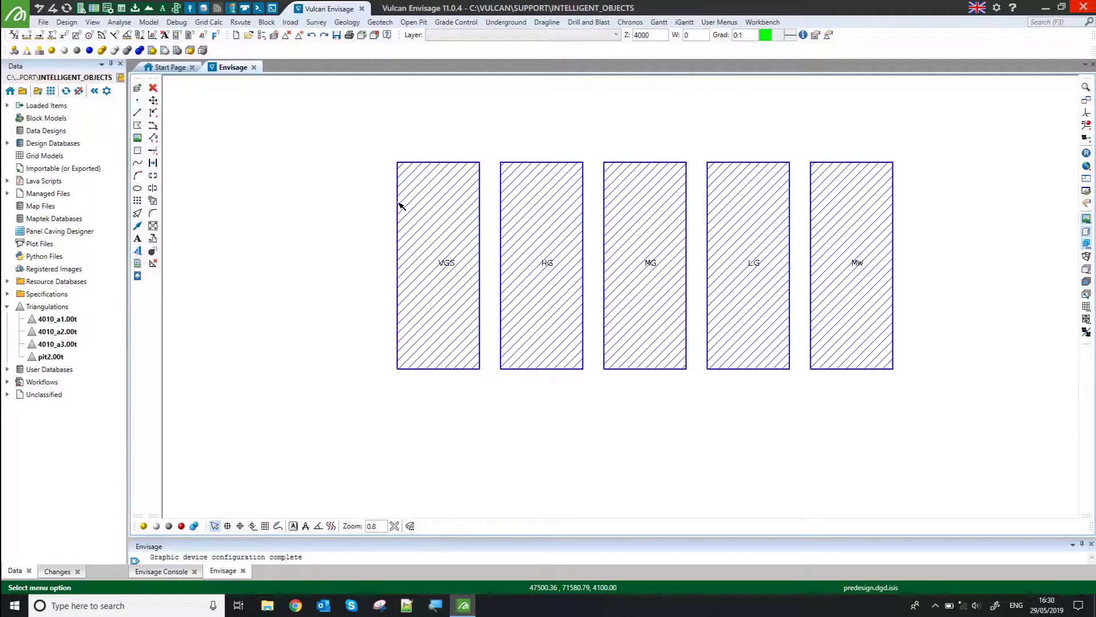
pyautogui.moveTo(401, 206)
pyautogui.scroll(-5, 823, 269)
pyautogui.scroll(-2, 800, 285)
pyautogui.scroll(3, 742, 337)
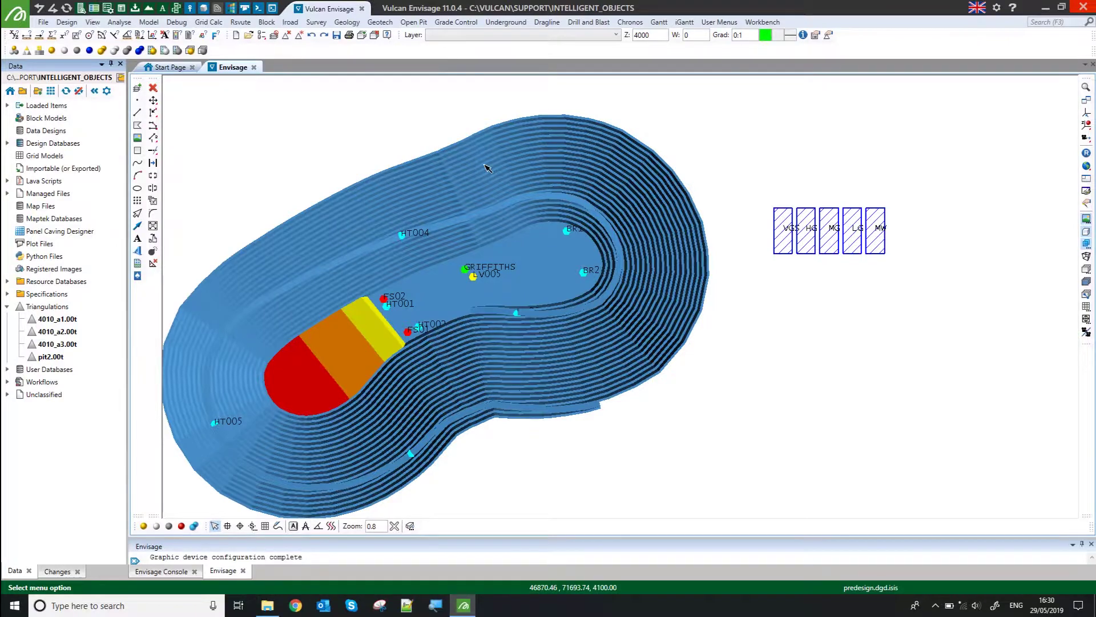
pyautogui.click(834, 128)
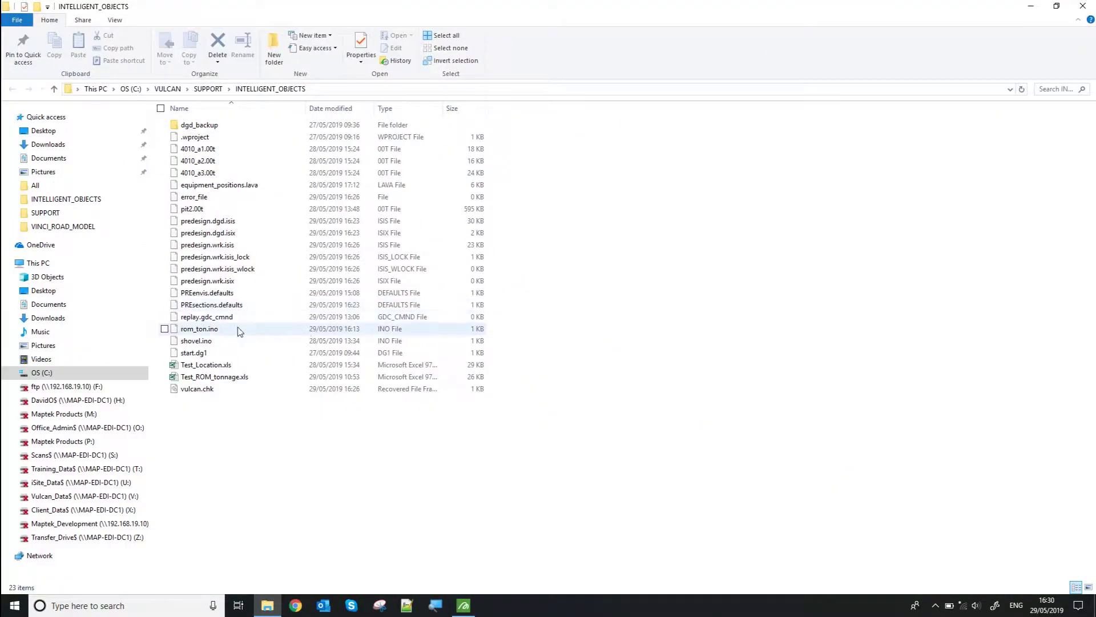
pyautogui.doubleClick(220, 366)
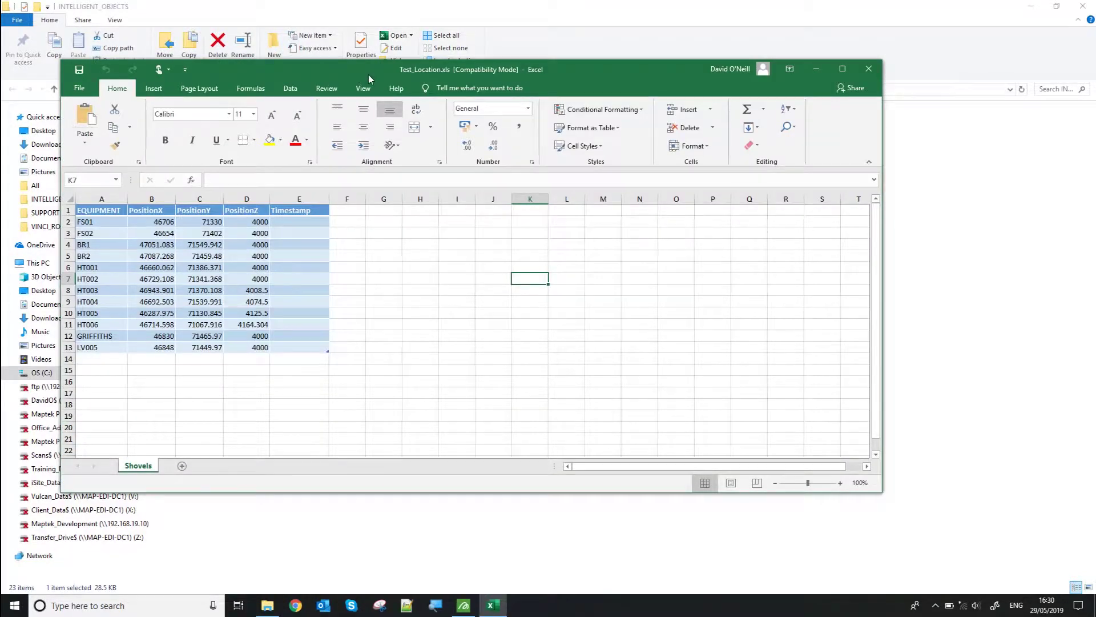
pyautogui.moveTo(368, 74); pyautogui.dragTo(543, 53)
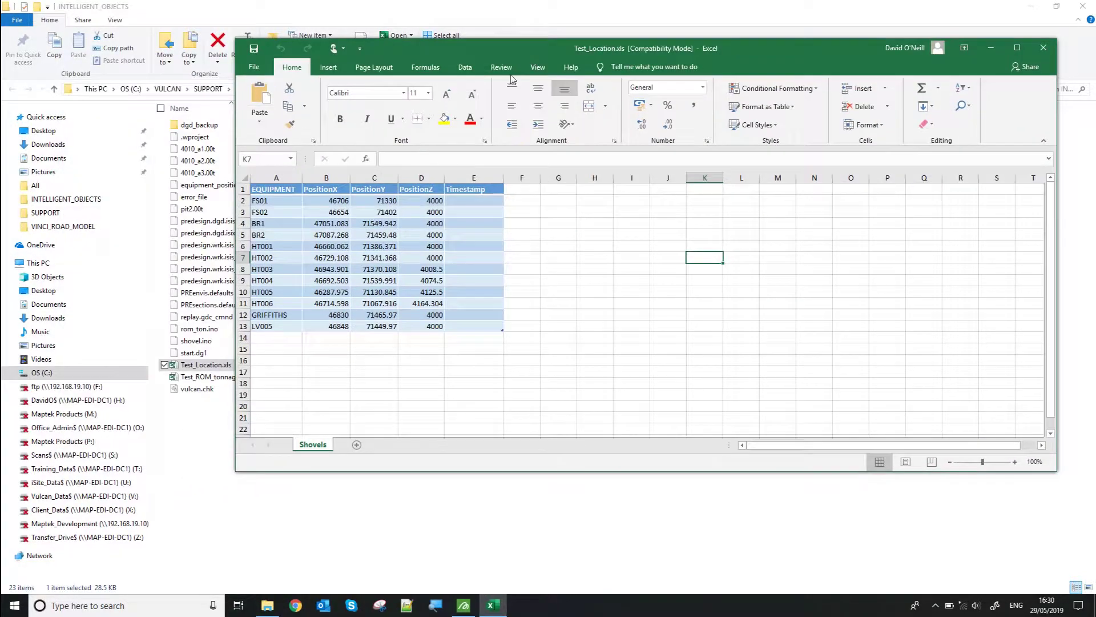
pyautogui.click(275, 198)
pyautogui.click(277, 211)
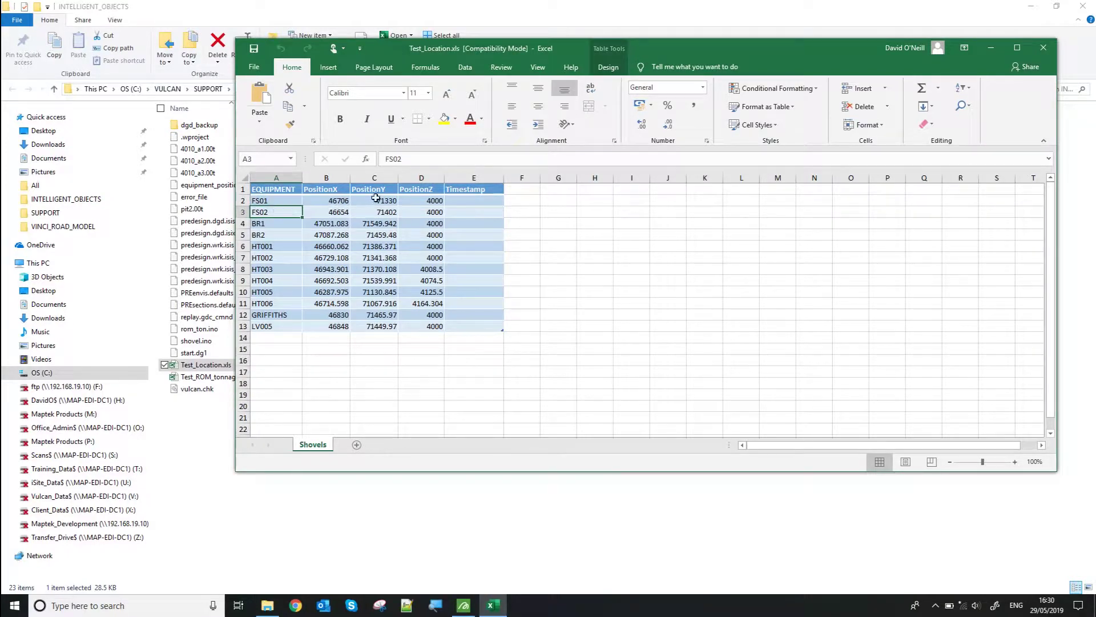
pyautogui.click(1043, 47)
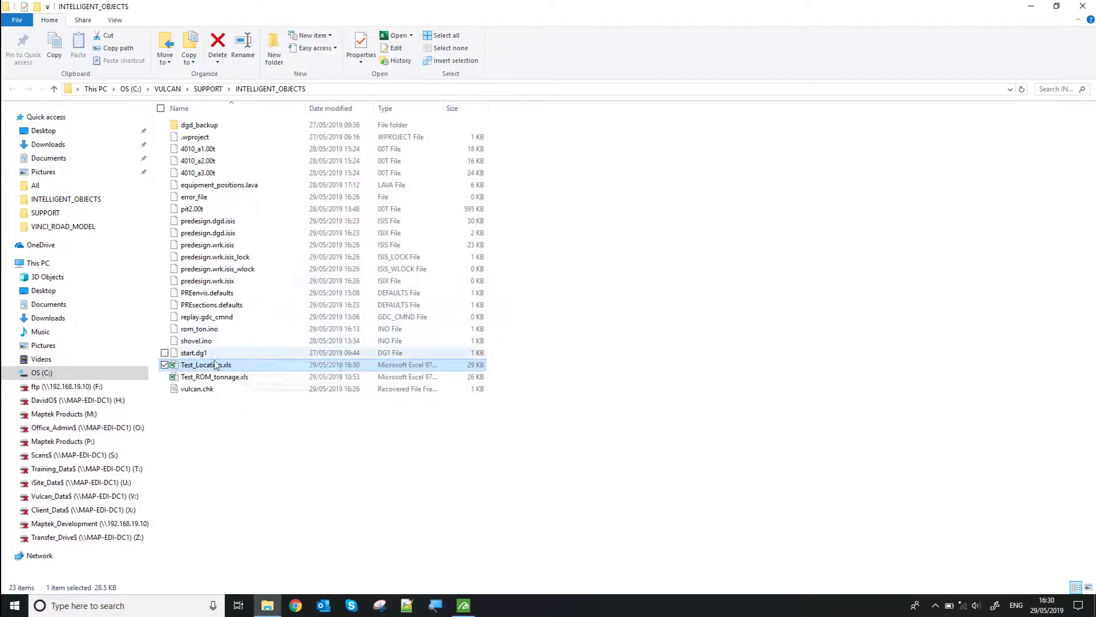
pyautogui.doubleClick(208, 377)
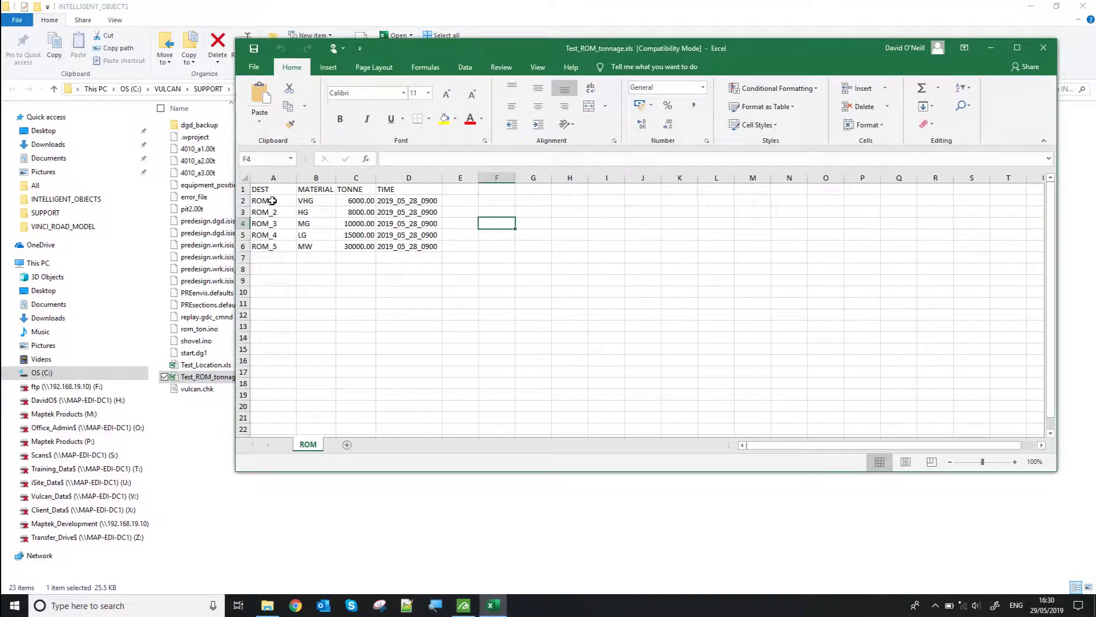
pyautogui.click(273, 201)
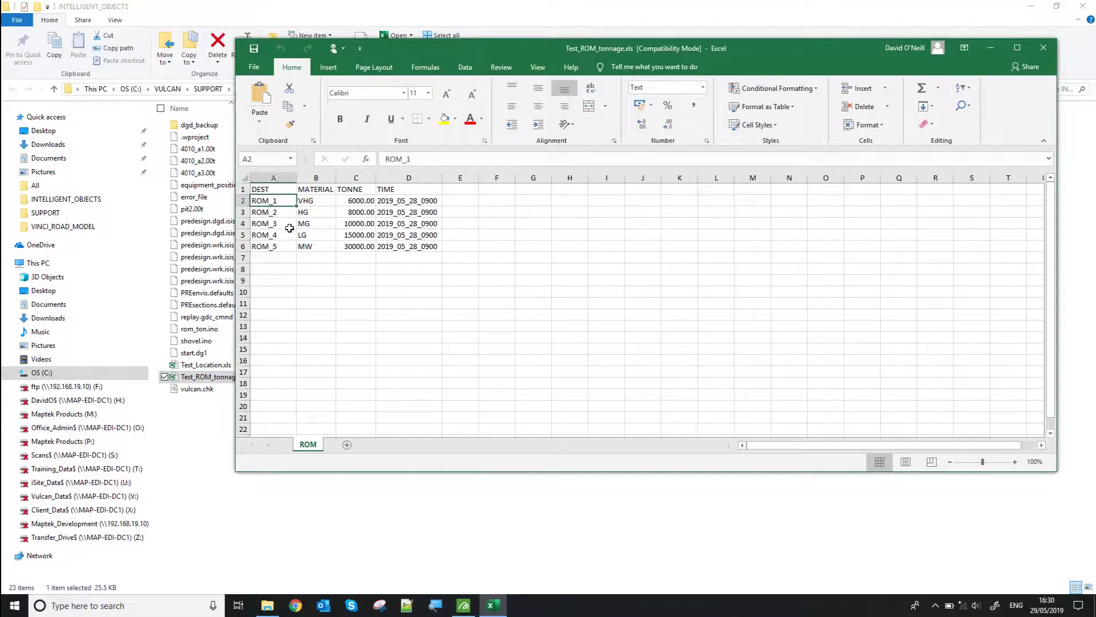
pyautogui.click(399, 203)
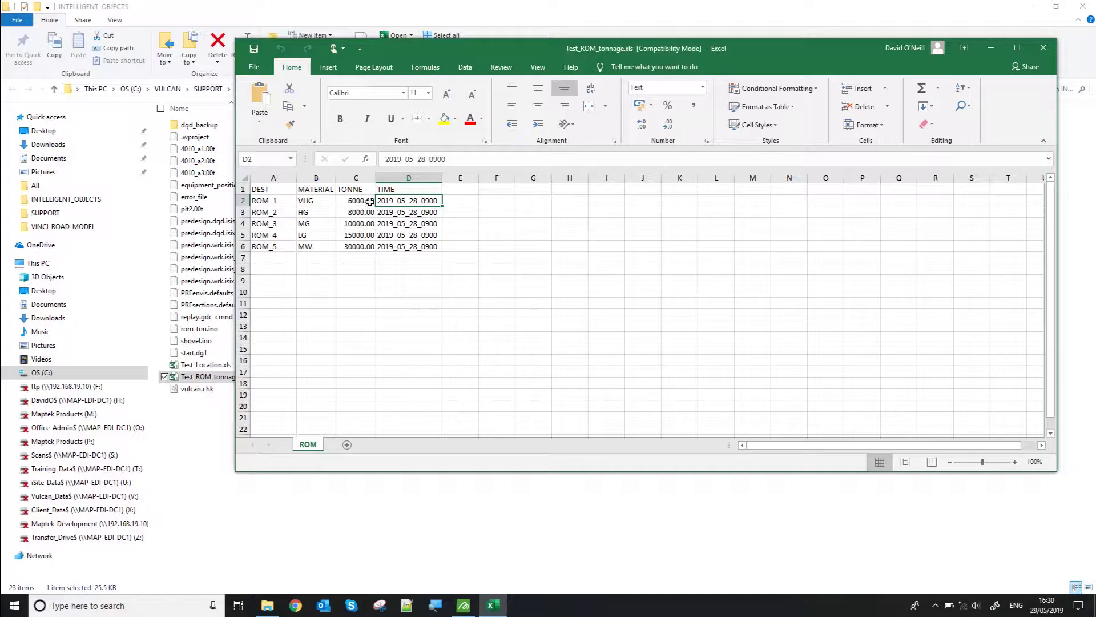
# Step: Close the ROM tonnage workbook and folder window, and open the Intelligent Objects editor beside the pit
pyautogui.click(1043, 47)
pyautogui.click(1083, 7)
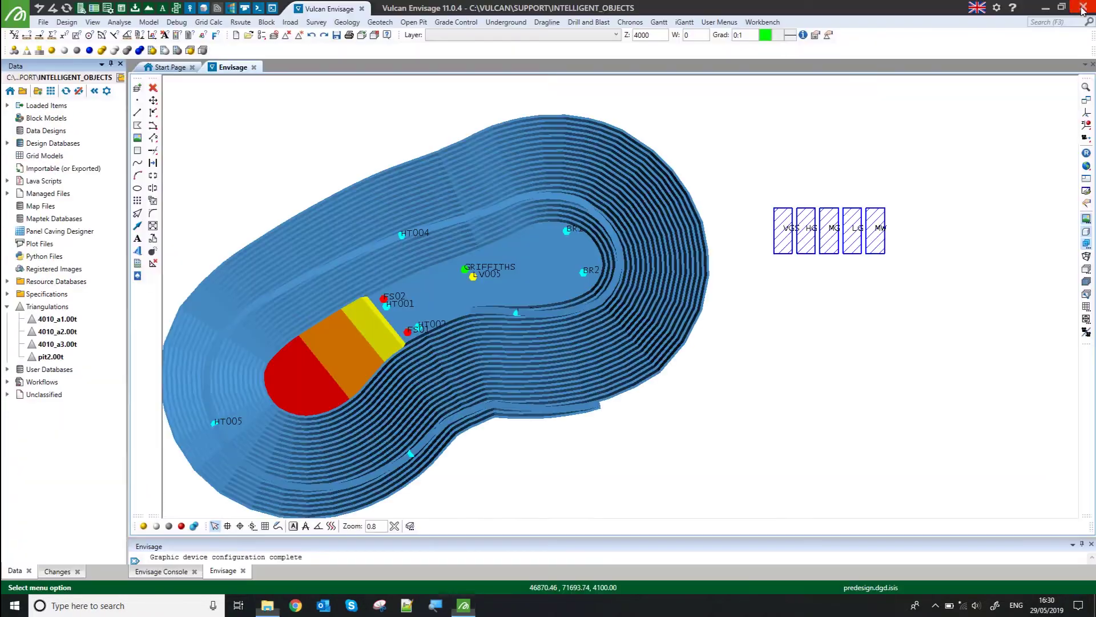
pyautogui.scroll(-2, 828, 317)
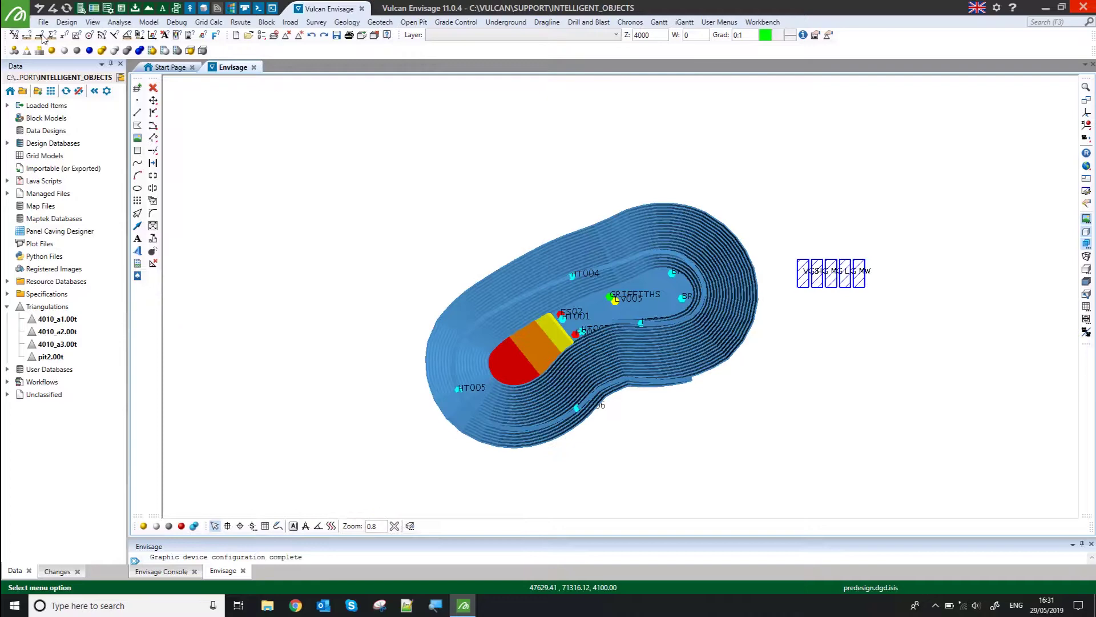
pyautogui.click(67, 21)
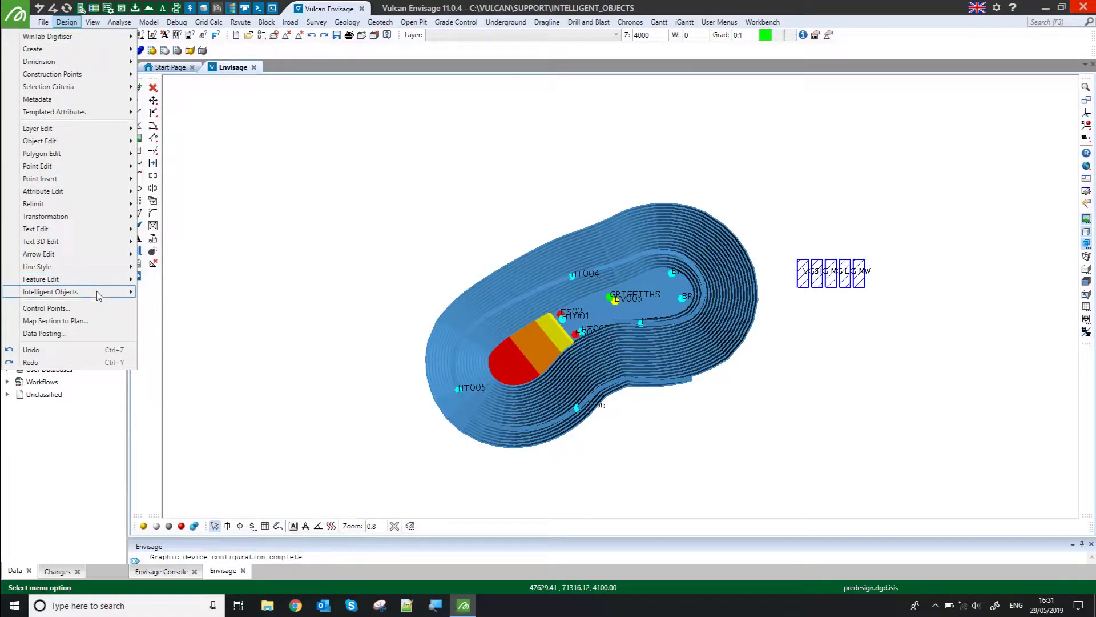
pyautogui.moveTo(97, 291)
pyautogui.click(208, 292)
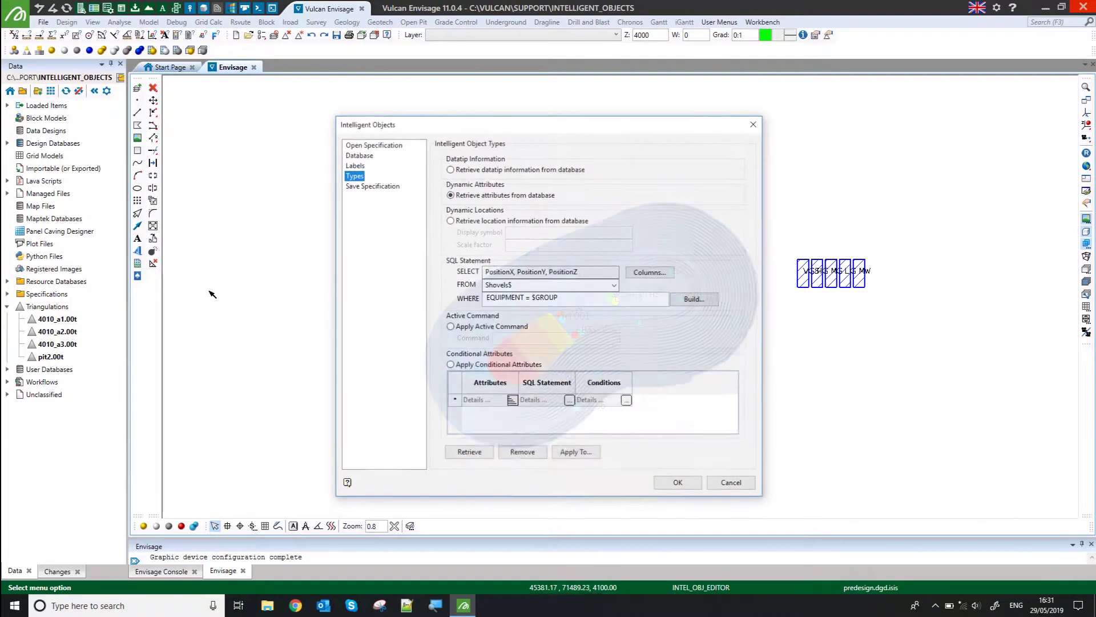
pyautogui.moveTo(485, 126); pyautogui.dragTo(792, 118)
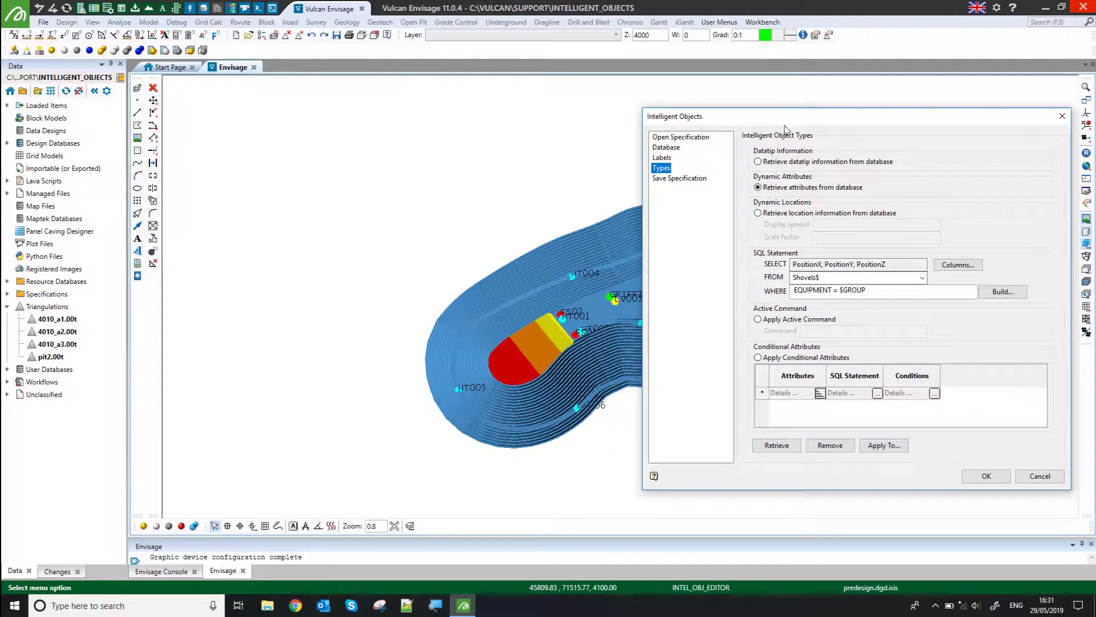
# Step: Open the shovel.ino specification file
pyautogui.click(706, 139)
pyautogui.click(1013, 166)
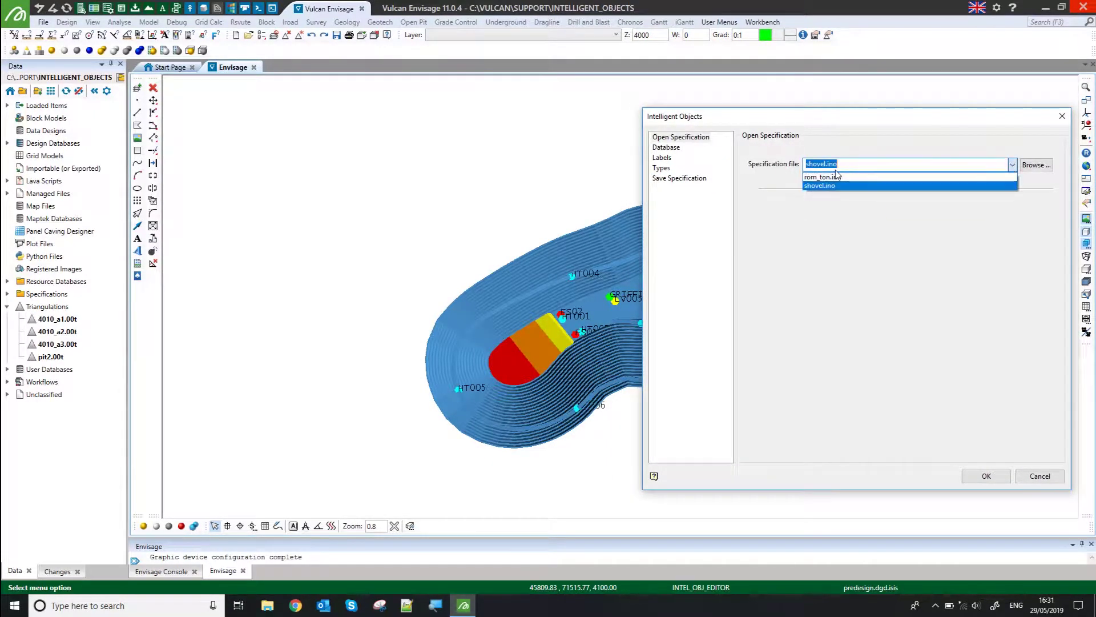
pyautogui.click(827, 188)
pyautogui.click(668, 148)
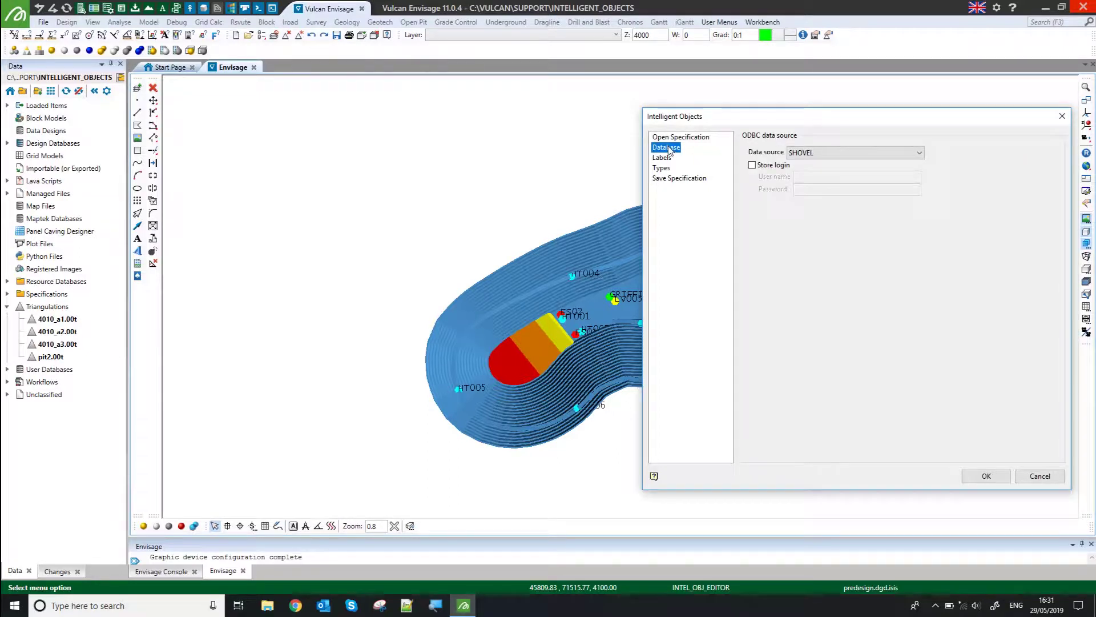
# Step: Set the ODBC data source to SHOVEL and review the Labels and Types settings
pyautogui.click(807, 153)
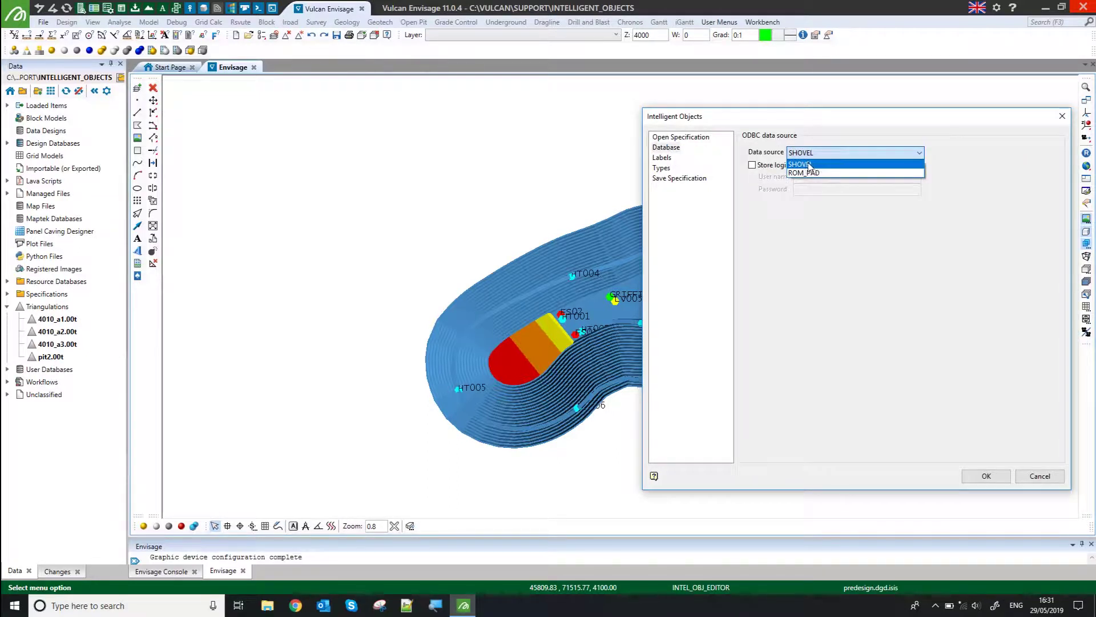
pyautogui.click(808, 165)
pyautogui.click(661, 158)
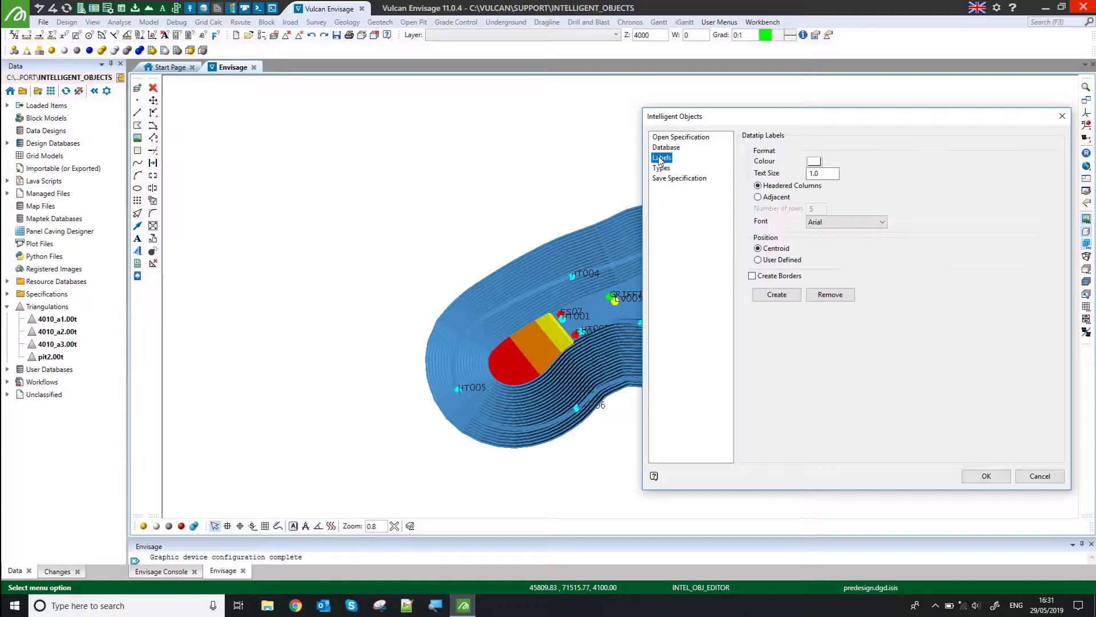
pyautogui.click(662, 169)
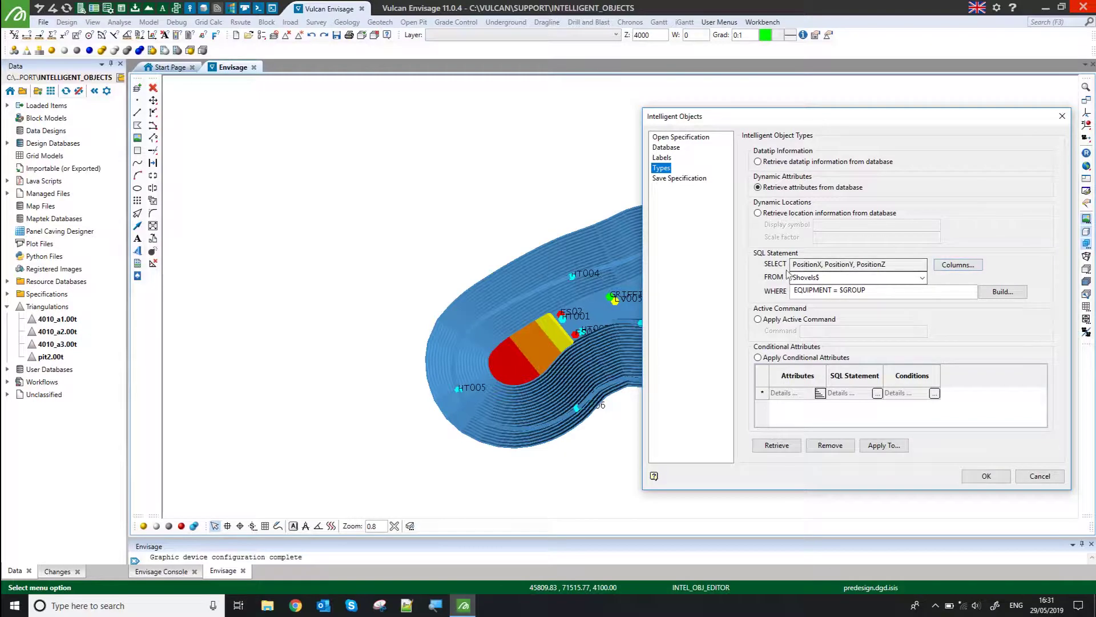
# Step: Confirm the query columns PositionX, PositionY, PositionZ with aliases x, y, z
pyautogui.click(937, 266)
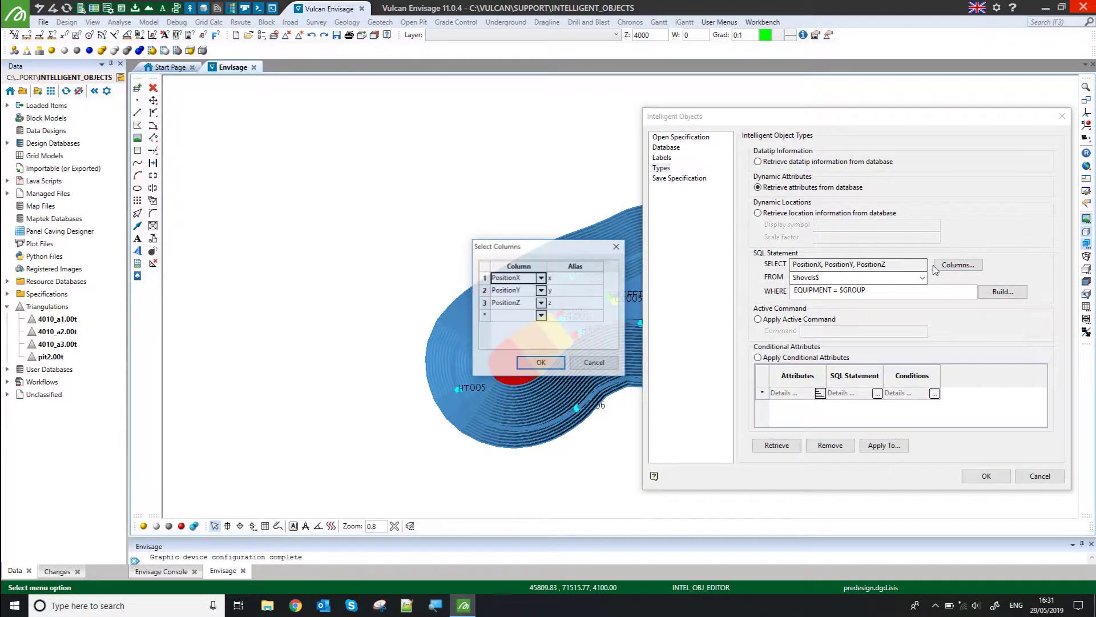
pyautogui.click(541, 278)
pyautogui.click(549, 255)
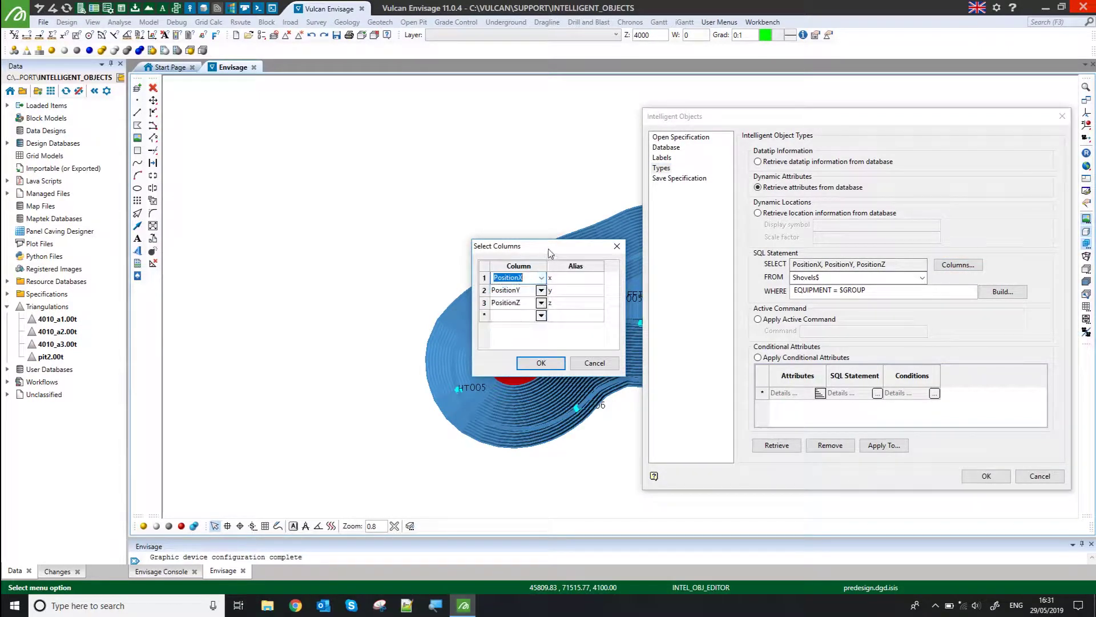
pyautogui.click(558, 280)
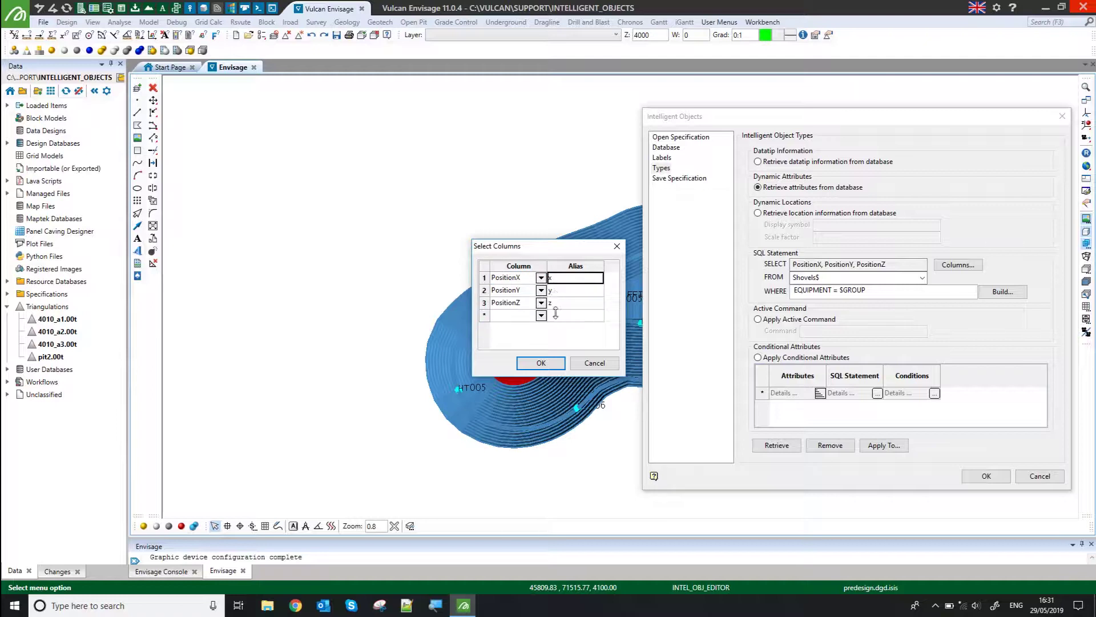
pyautogui.click(542, 361)
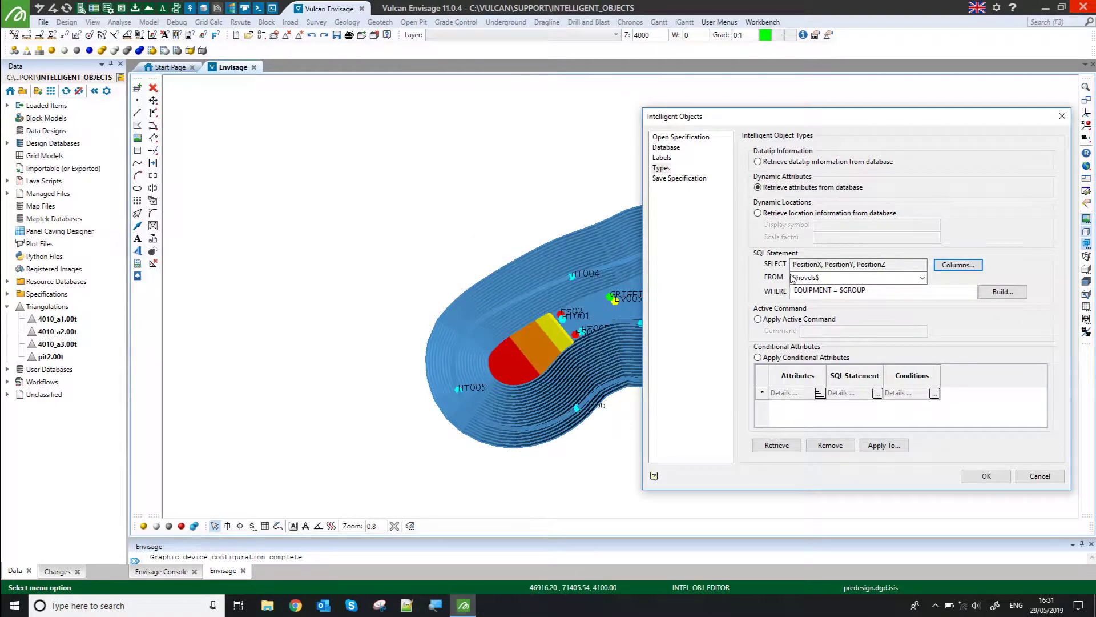
# Step: Keep Shovels$ as the source table and apply the Types query to the pit objects
pyautogui.click(921, 279)
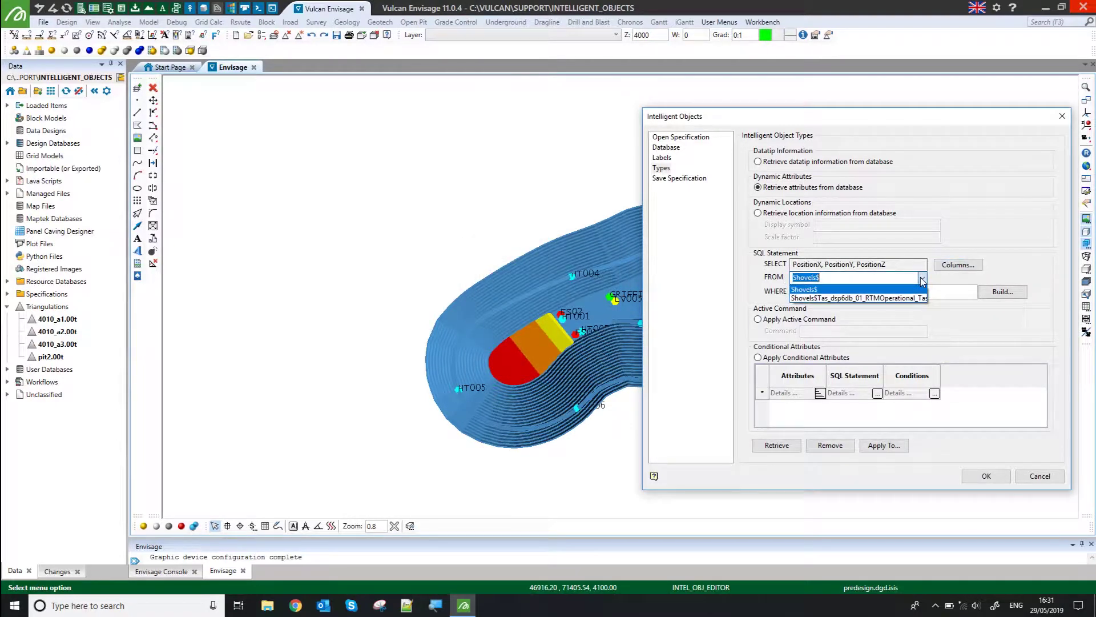
pyautogui.click(819, 289)
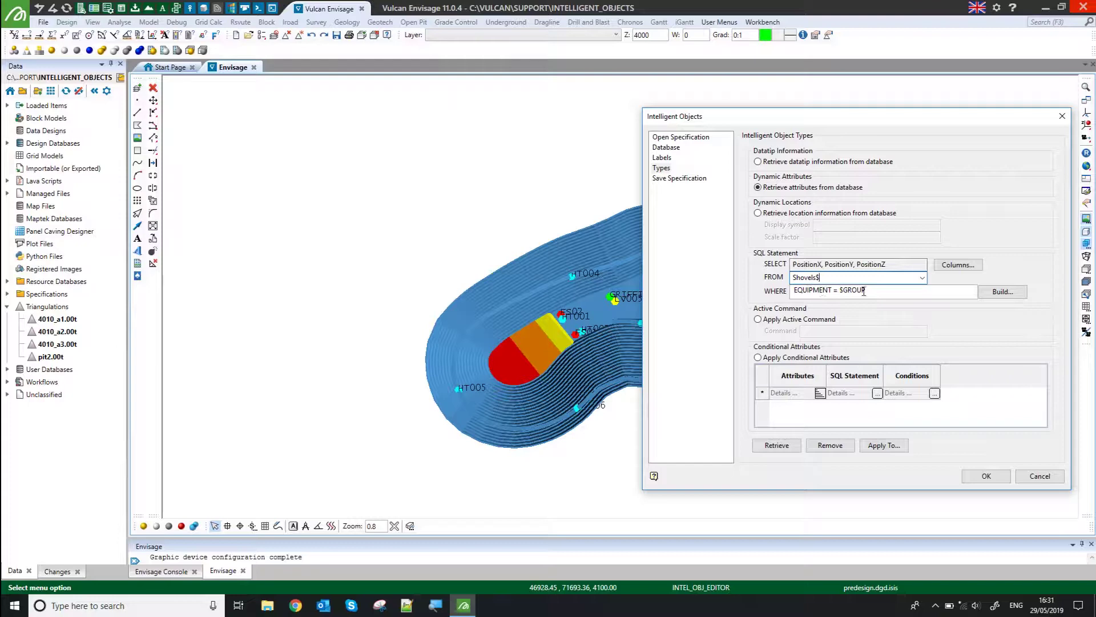
pyautogui.click(691, 179)
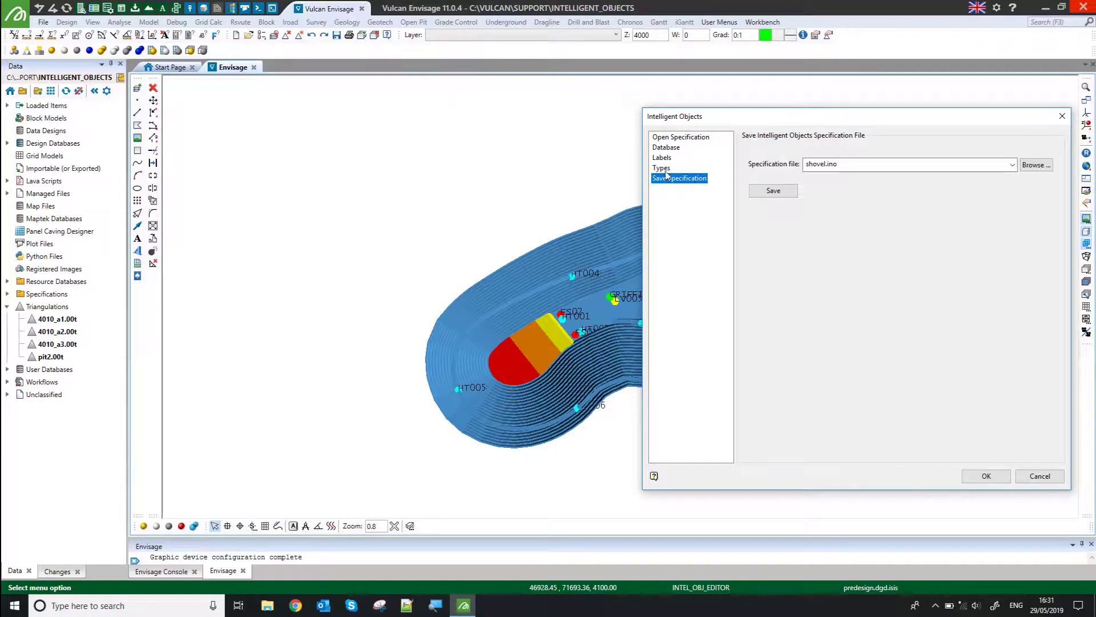
pyautogui.click(658, 168)
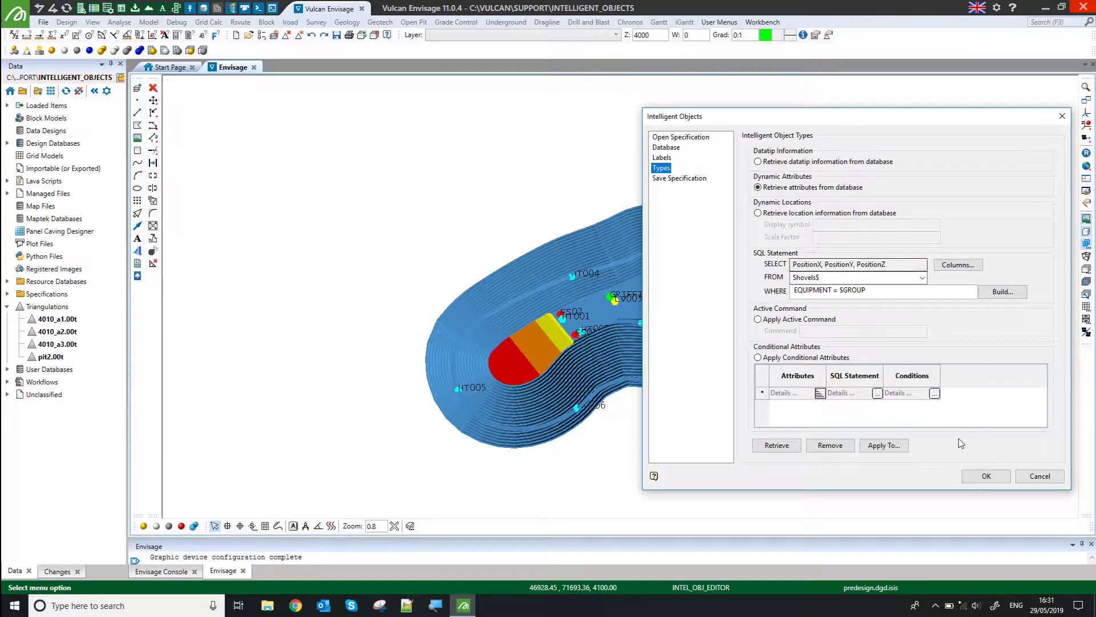
pyautogui.click(883, 446)
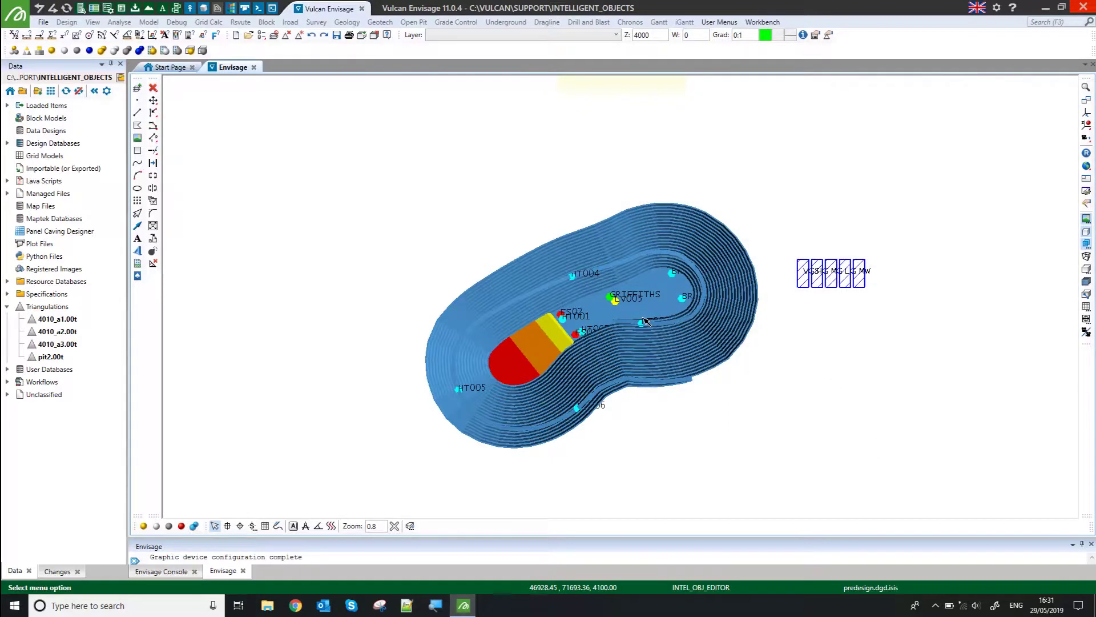
# Step: Use Select By All so every intelligent object gets the updated attributes
pyautogui.click(617, 355)
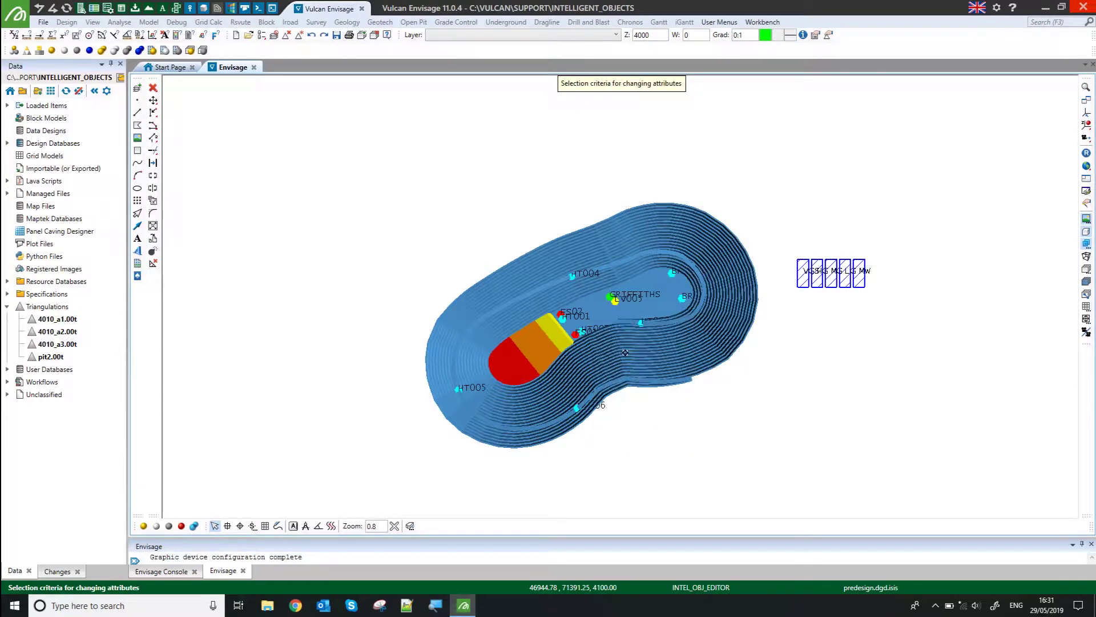
pyautogui.click(582, 334)
pyautogui.click(584, 334)
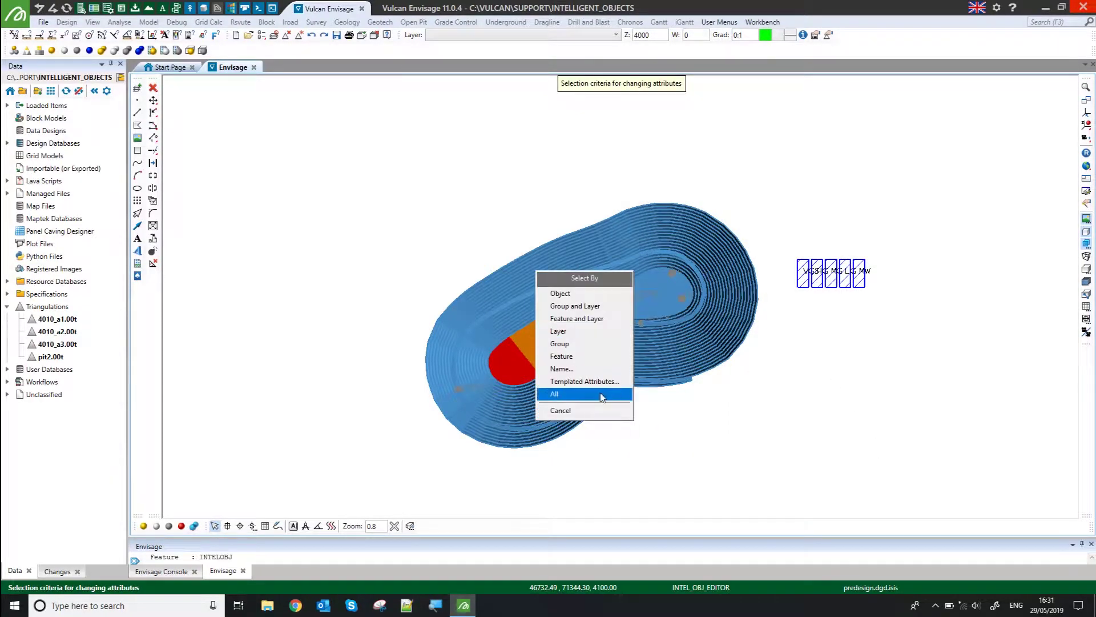
pyautogui.click(571, 394)
# Step: Confirm the update, save and overwrite the specification, and dismiss the production commands list
pyautogui.click(679, 483)
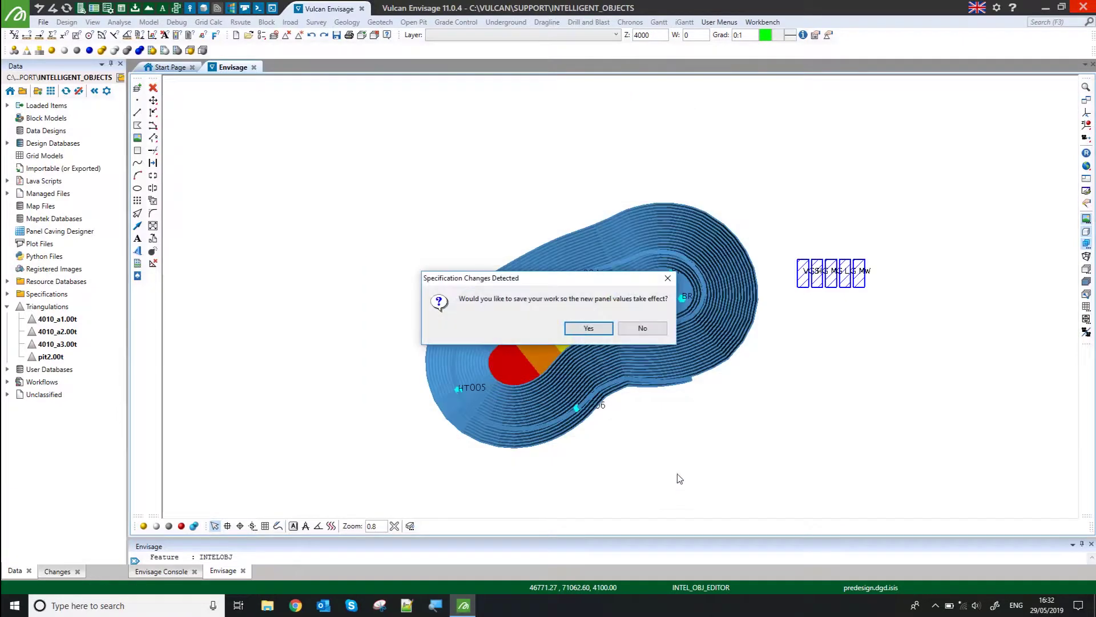
pyautogui.click(602, 331)
pyautogui.click(583, 334)
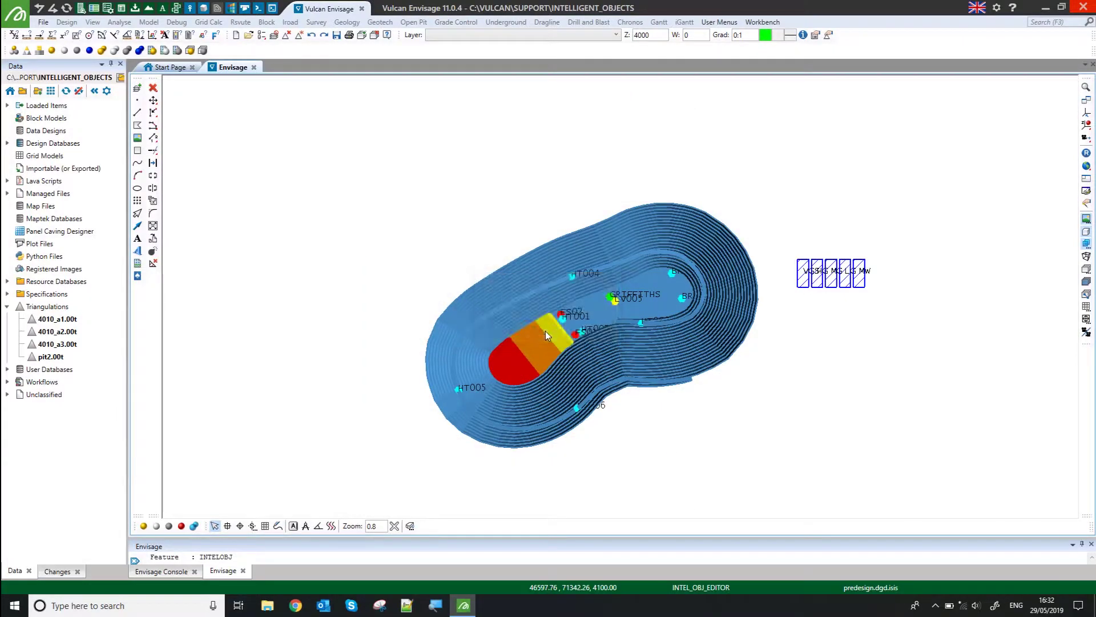
pyautogui.click(678, 483)
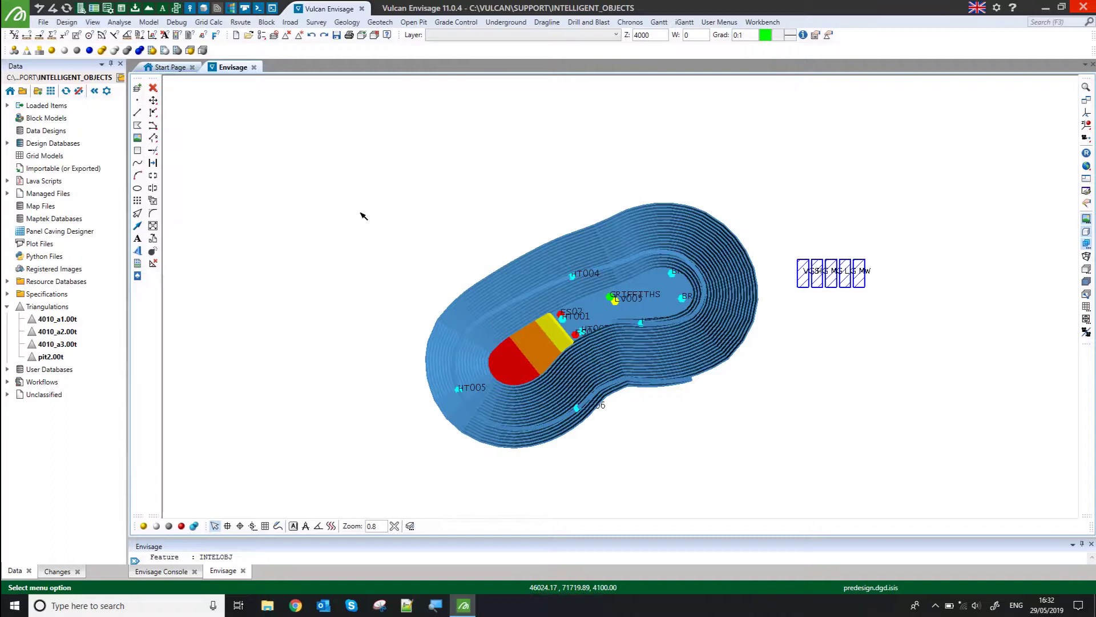
pyautogui.click(719, 23)
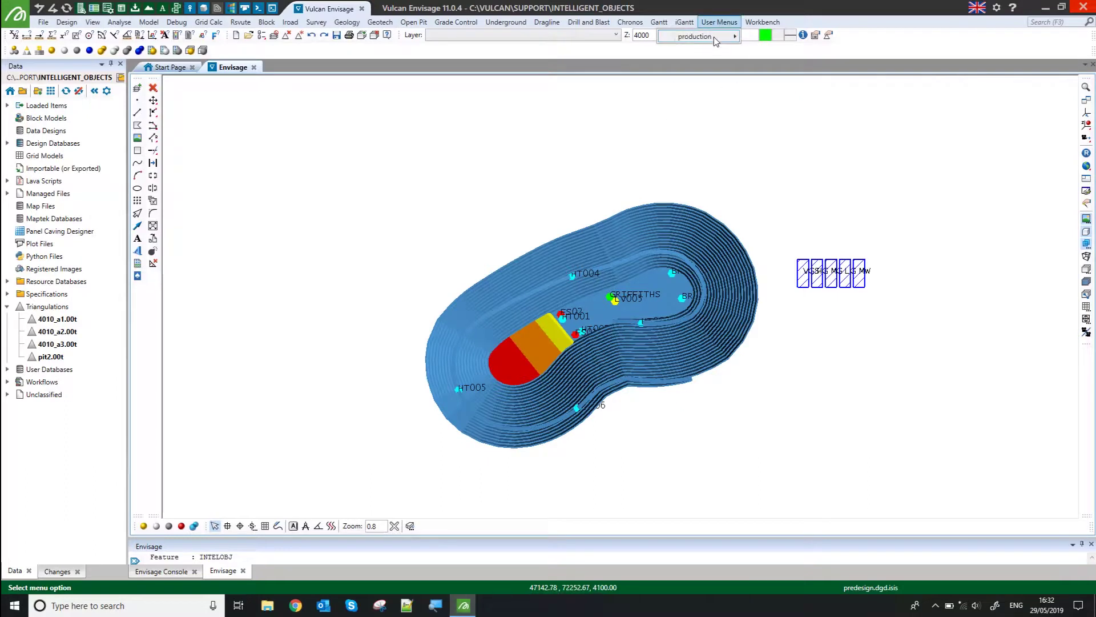
pyautogui.click(610, 53)
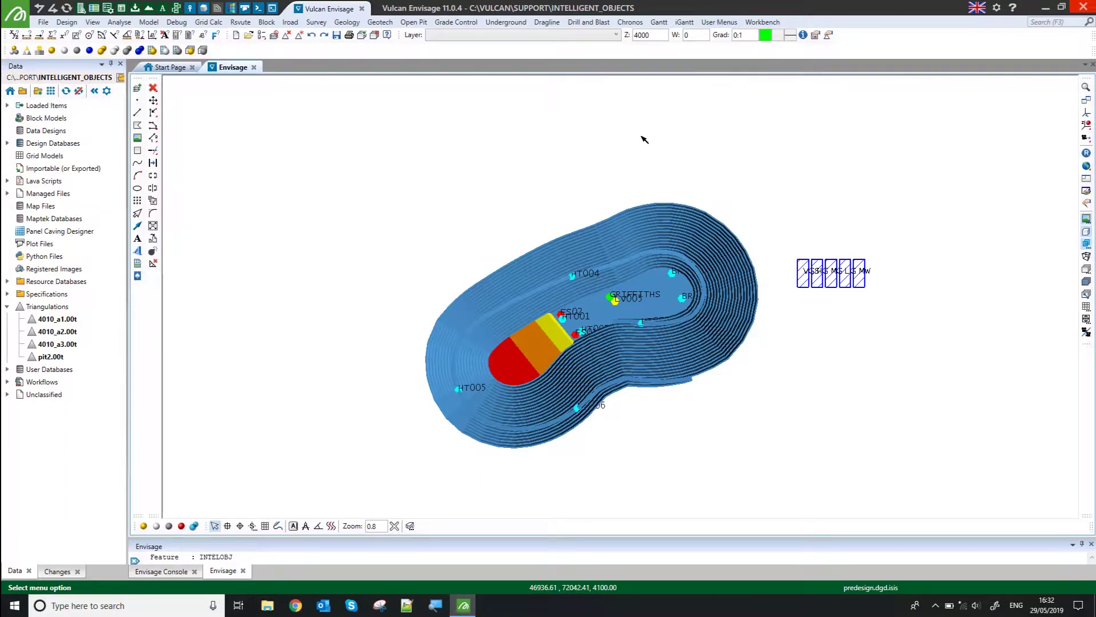
pyautogui.click(763, 23)
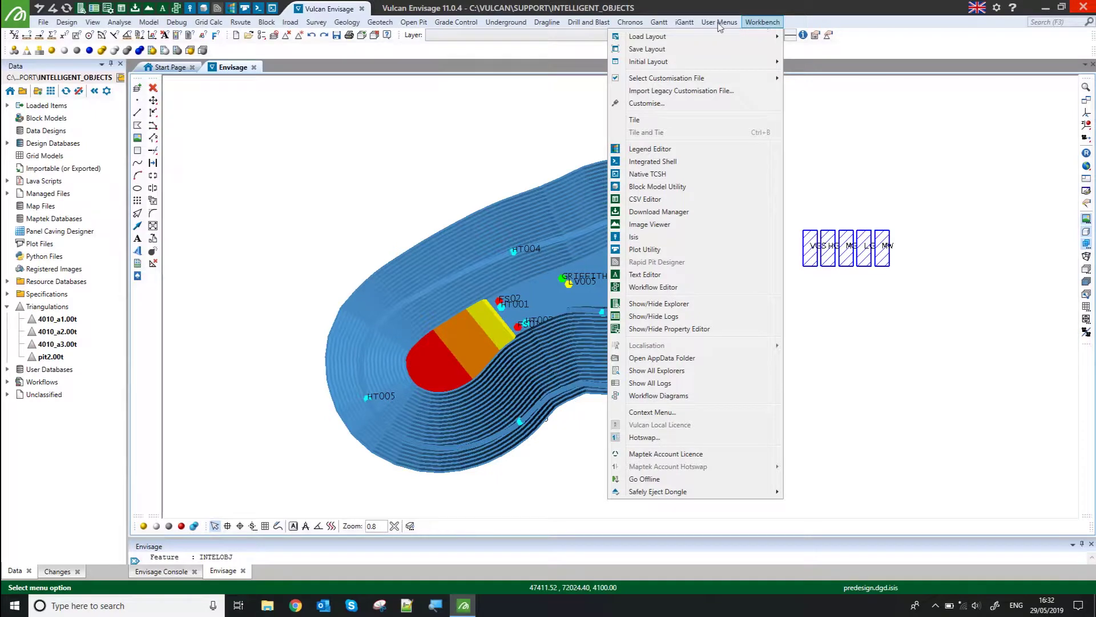
pyautogui.click(19, 14)
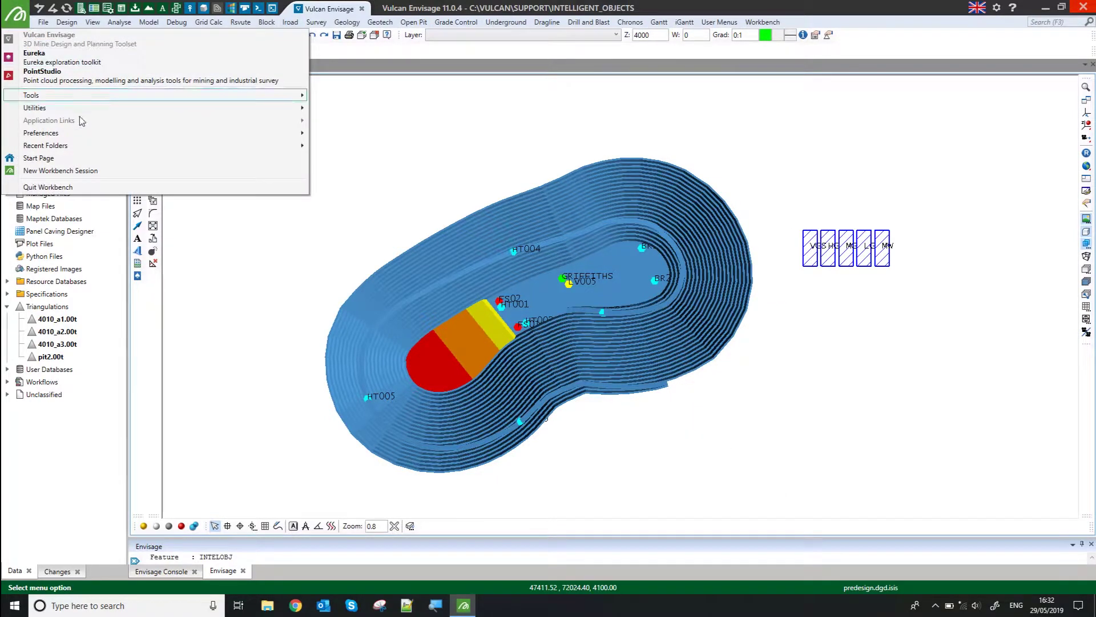
pyautogui.click(351, 137)
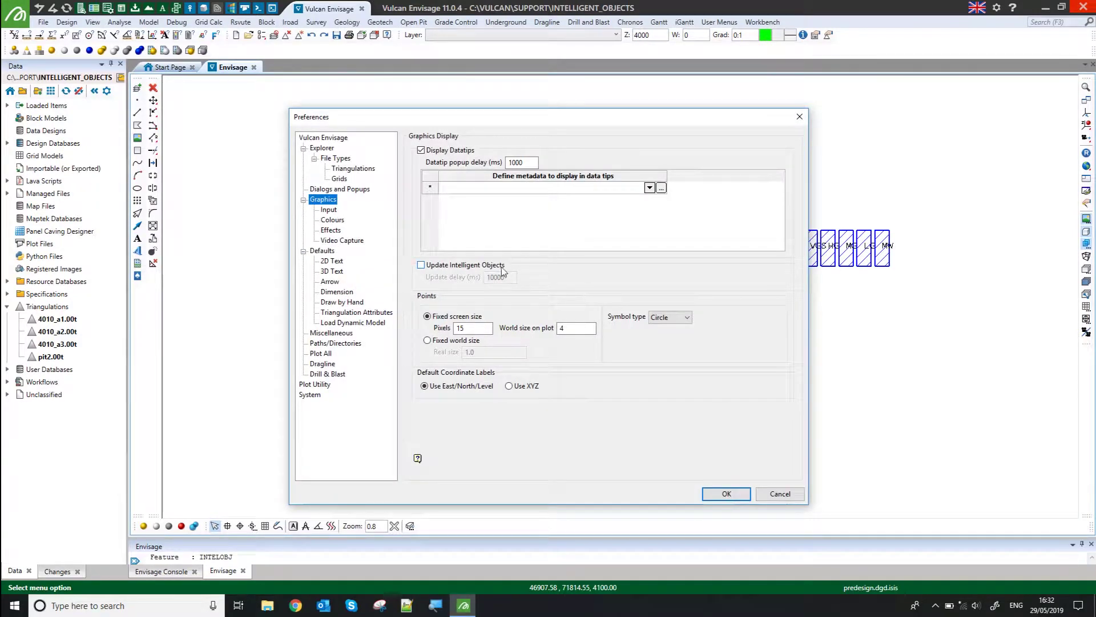
pyautogui.click(421, 265)
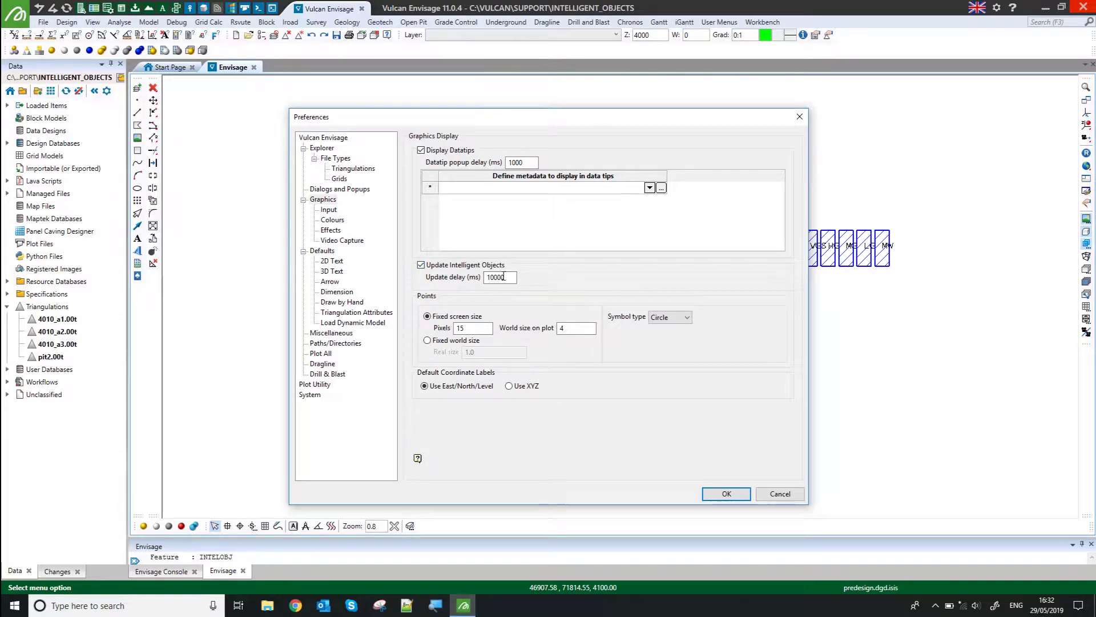
pyautogui.click(465, 266)
pyautogui.click(800, 116)
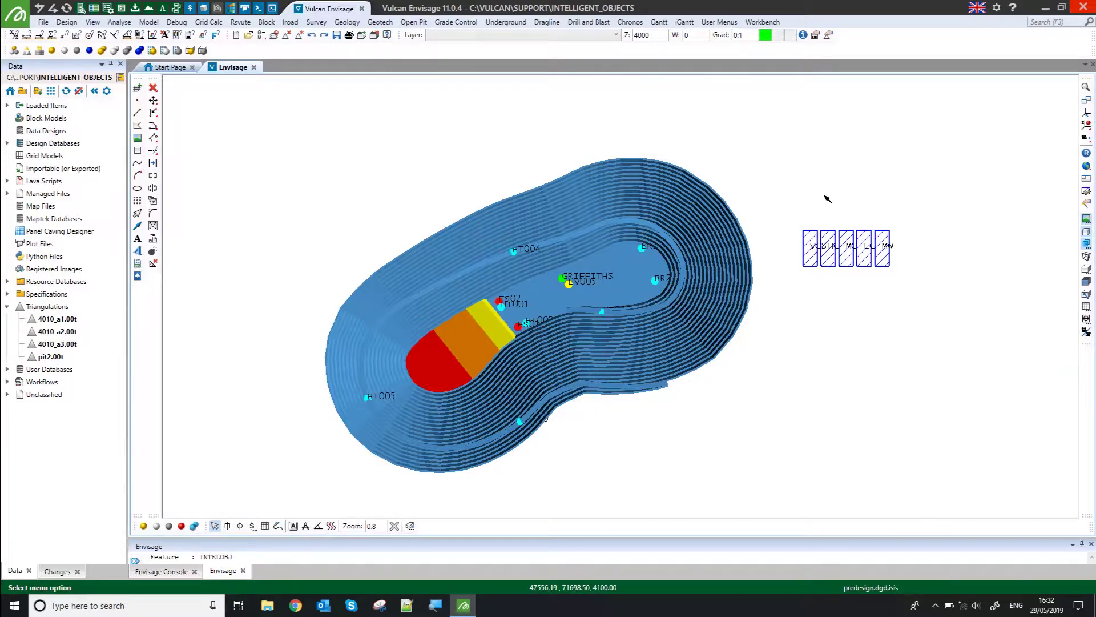
# Step: Zoom toward the legend and open the Design > Intelligent Objects editor
pyautogui.scroll(1, 900, 245)
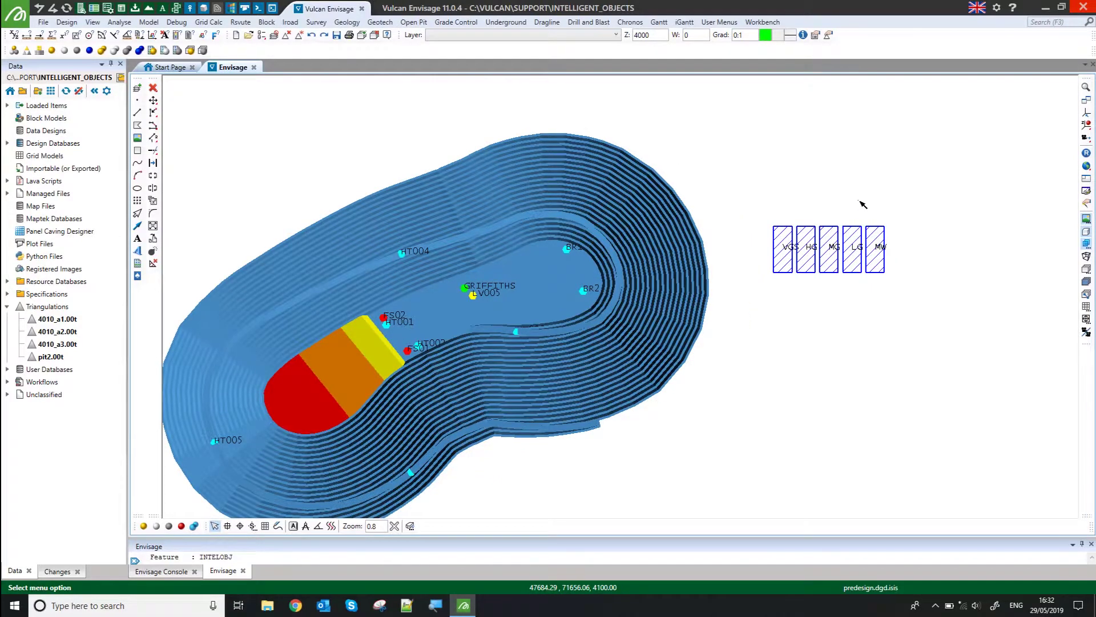
pyautogui.scroll(4, 862, 204)
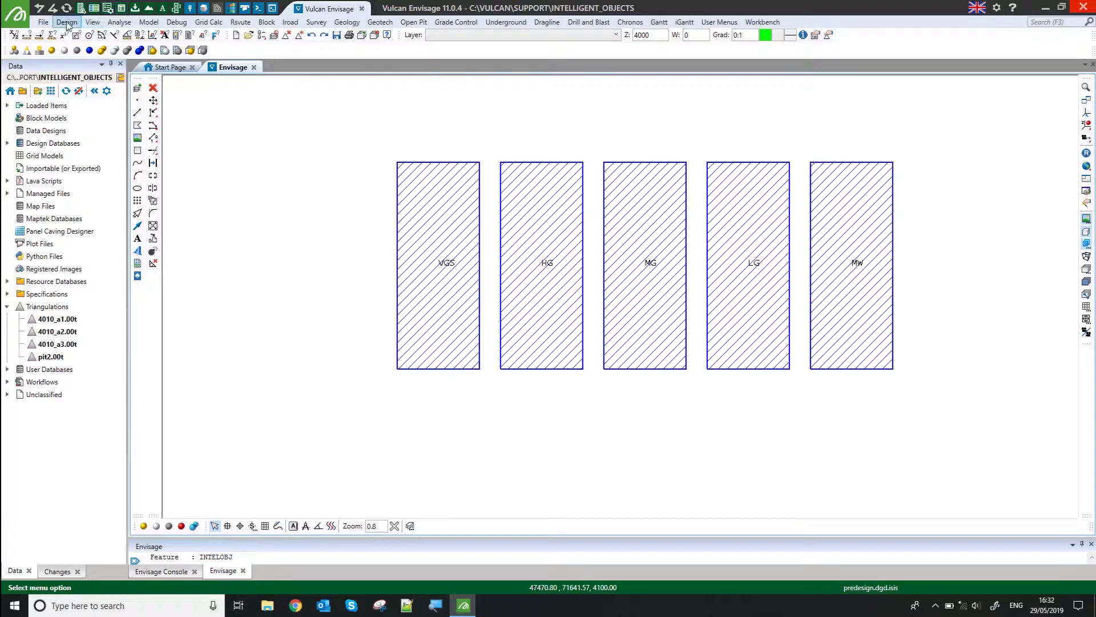
pyautogui.click(67, 22)
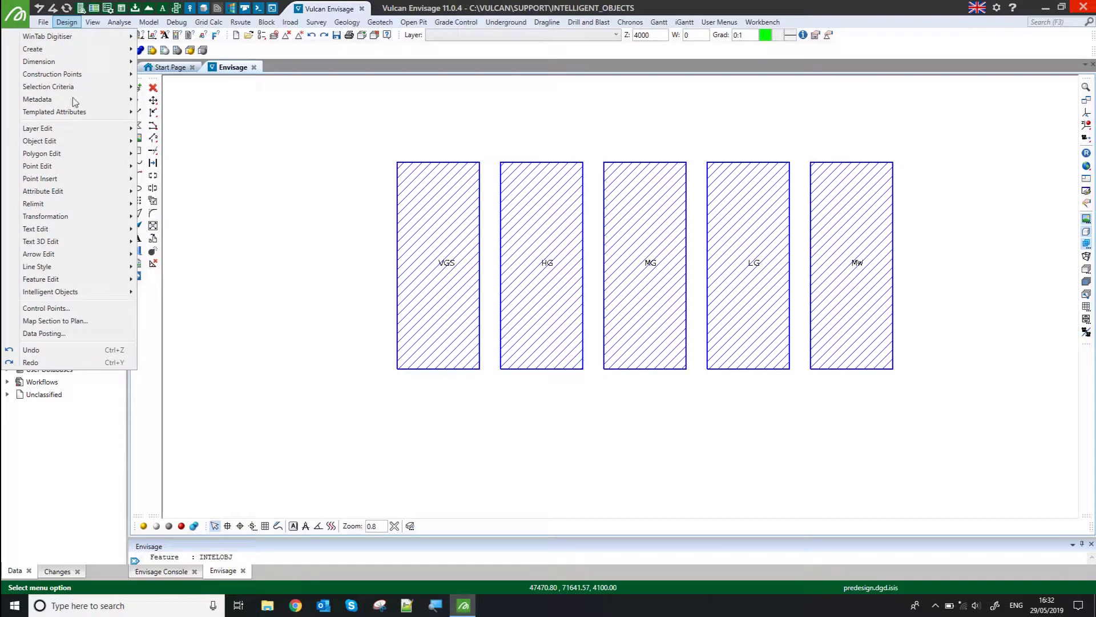
pyautogui.moveTo(77, 292)
pyautogui.click(194, 292)
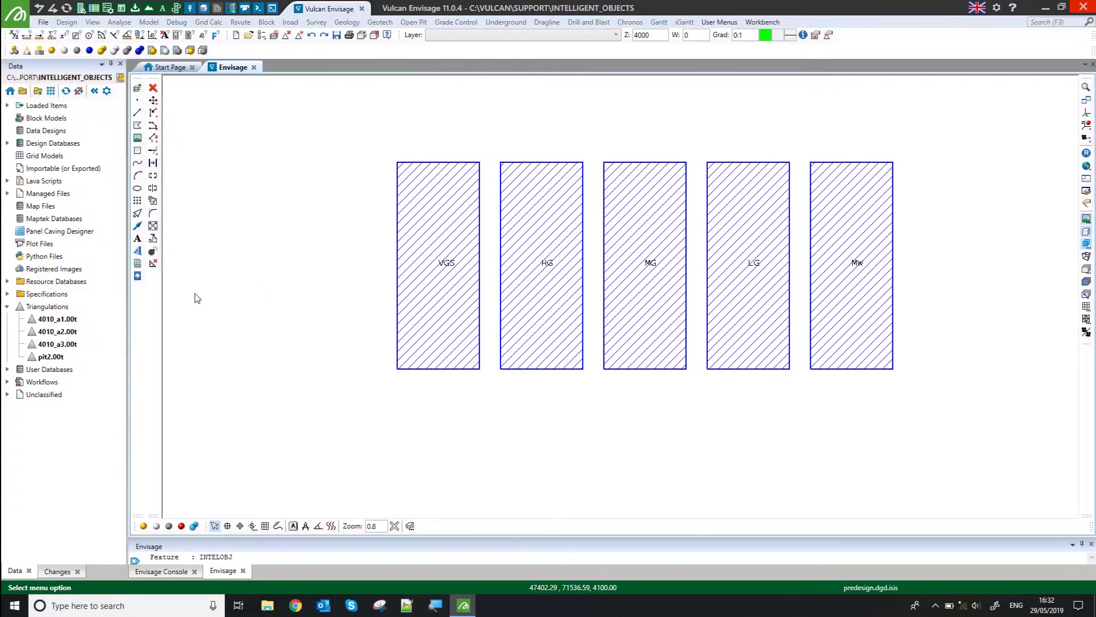
# Step: Load the rom_ton.ino specification and move the settings window up and left
pyautogui.click(374, 145)
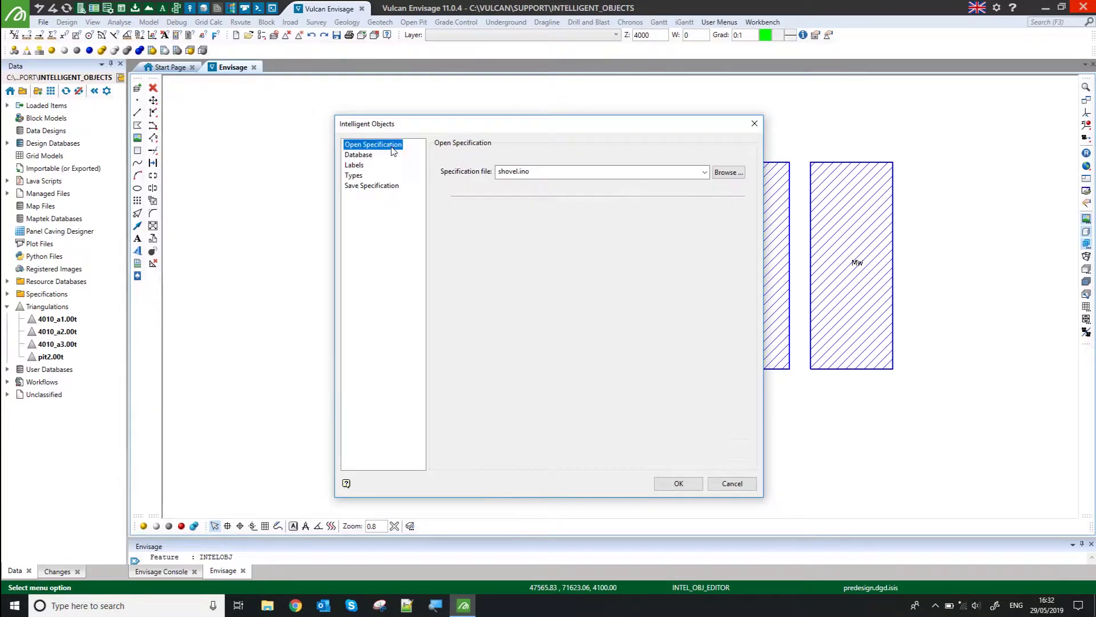
pyautogui.click(705, 173)
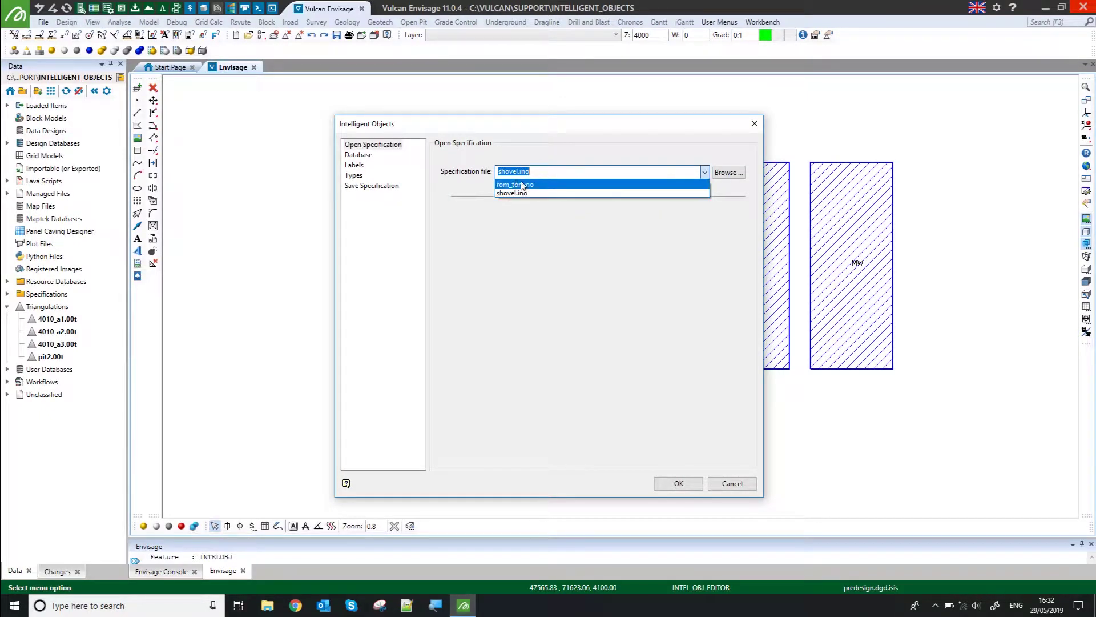
pyautogui.click(527, 189)
pyautogui.click(369, 157)
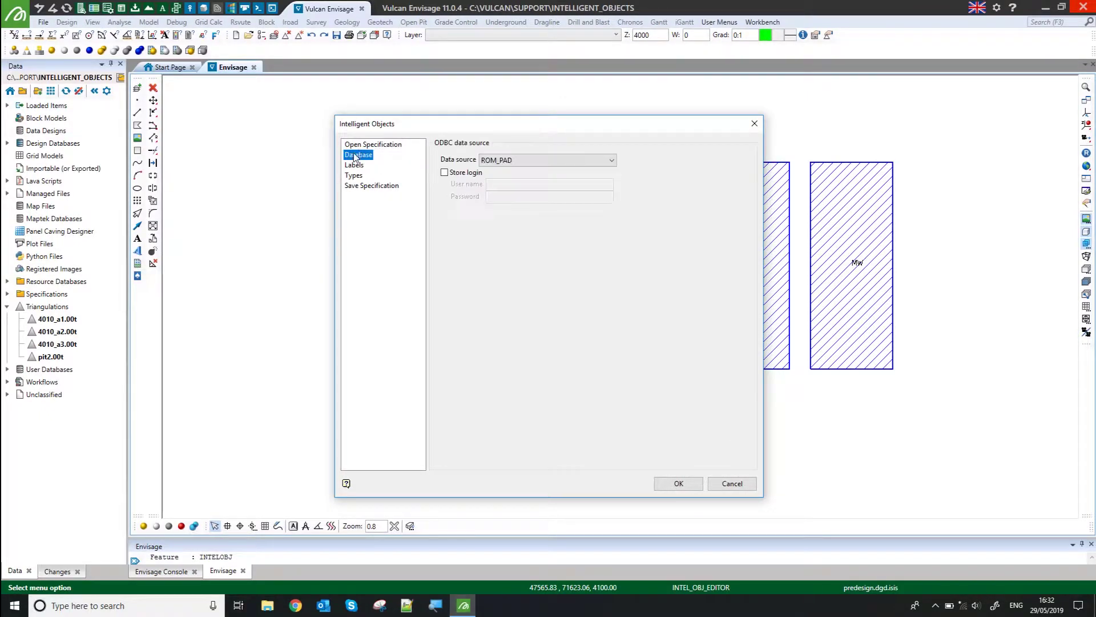
pyautogui.moveTo(447, 122); pyautogui.dragTo(339, 104)
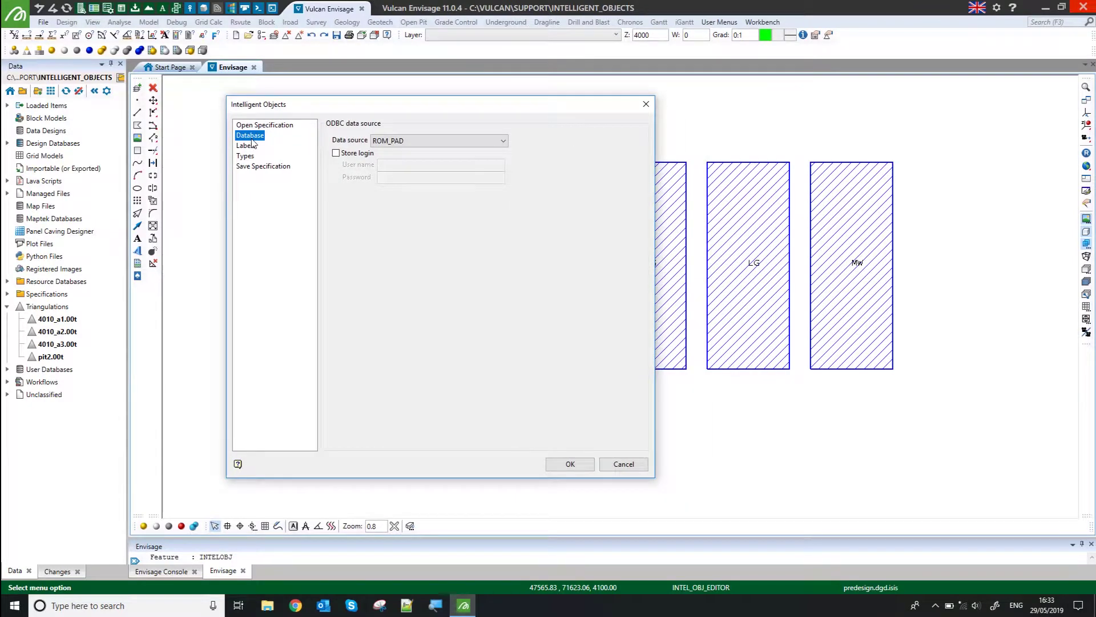
# Step: Set the data source to ROM_PAD and review the Labels and Types settings
pyautogui.click(419, 143)
pyautogui.click(391, 162)
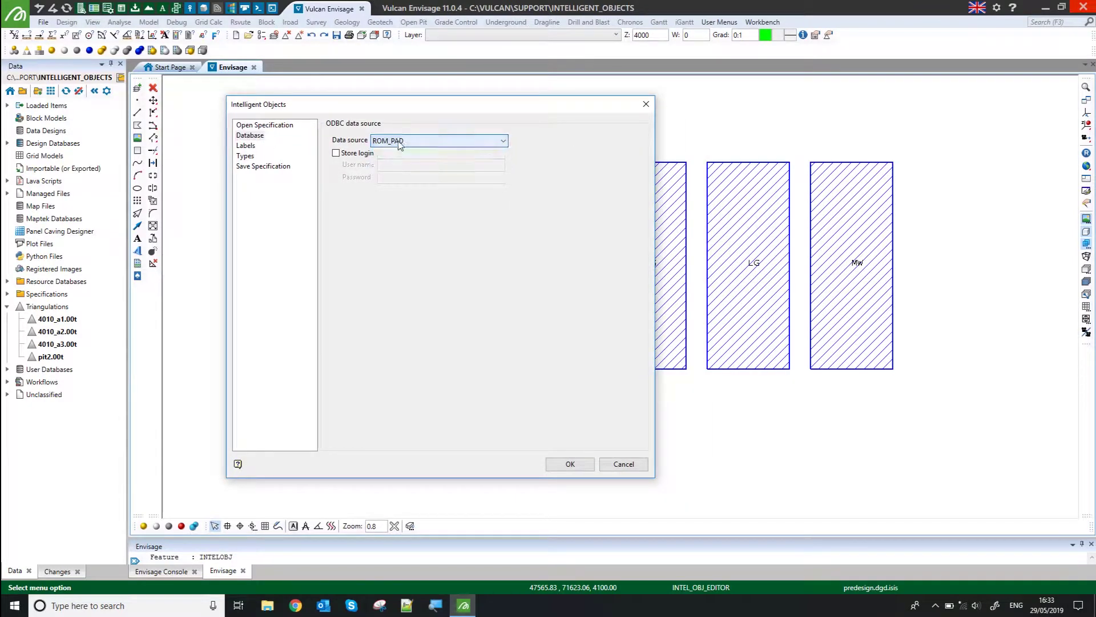
pyautogui.click(250, 146)
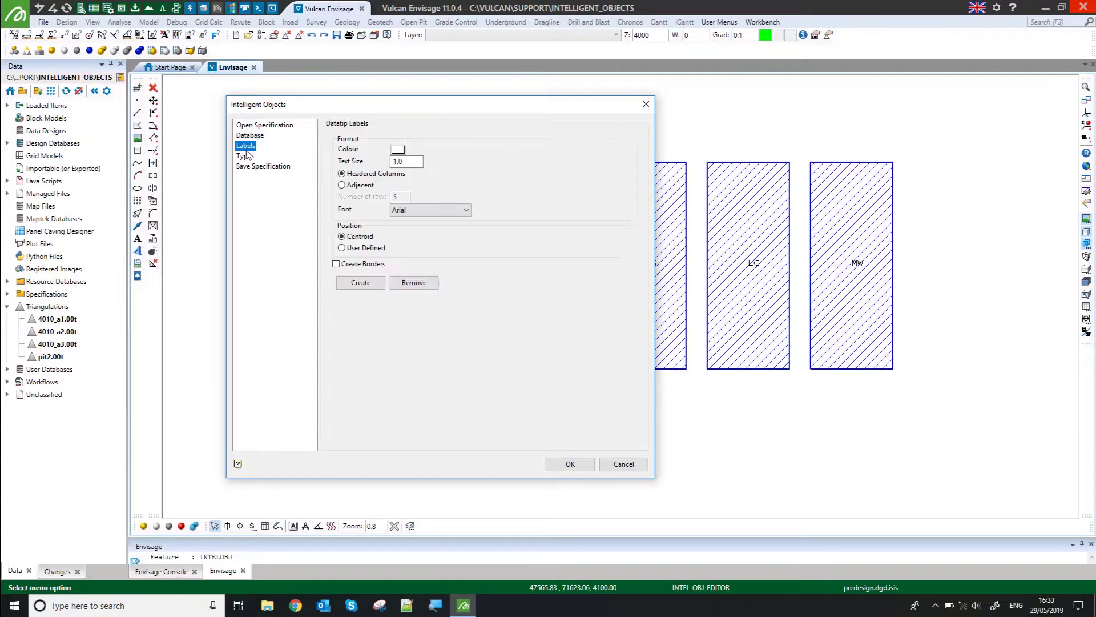
pyautogui.click(245, 156)
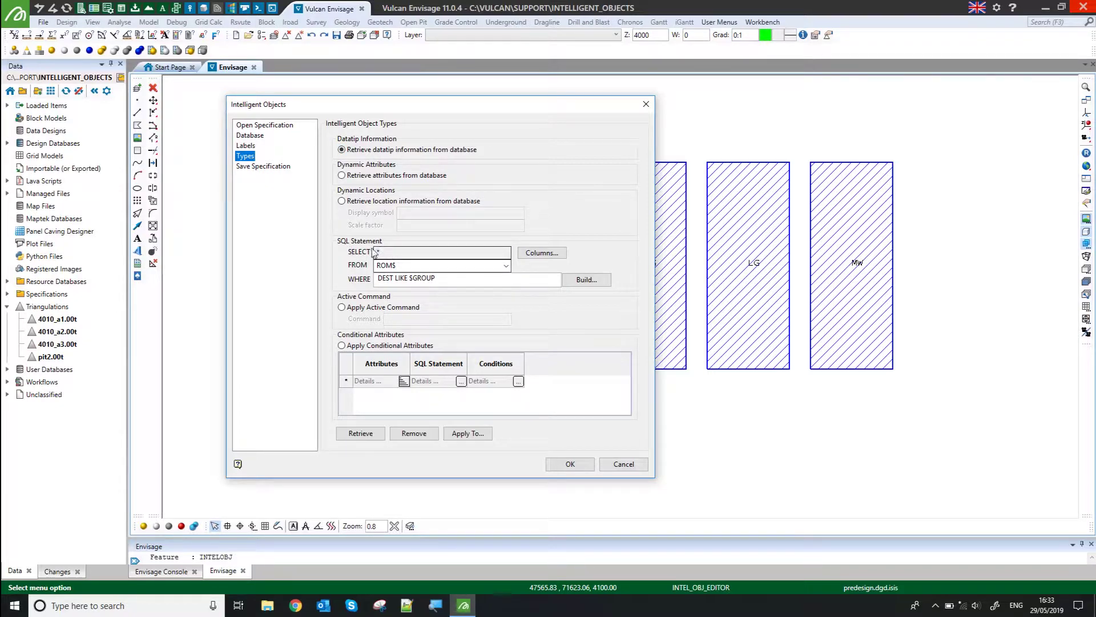
# Step: Keep all query columns and save rom_ton.ino, overwriting the existing file
pyautogui.click(542, 252)
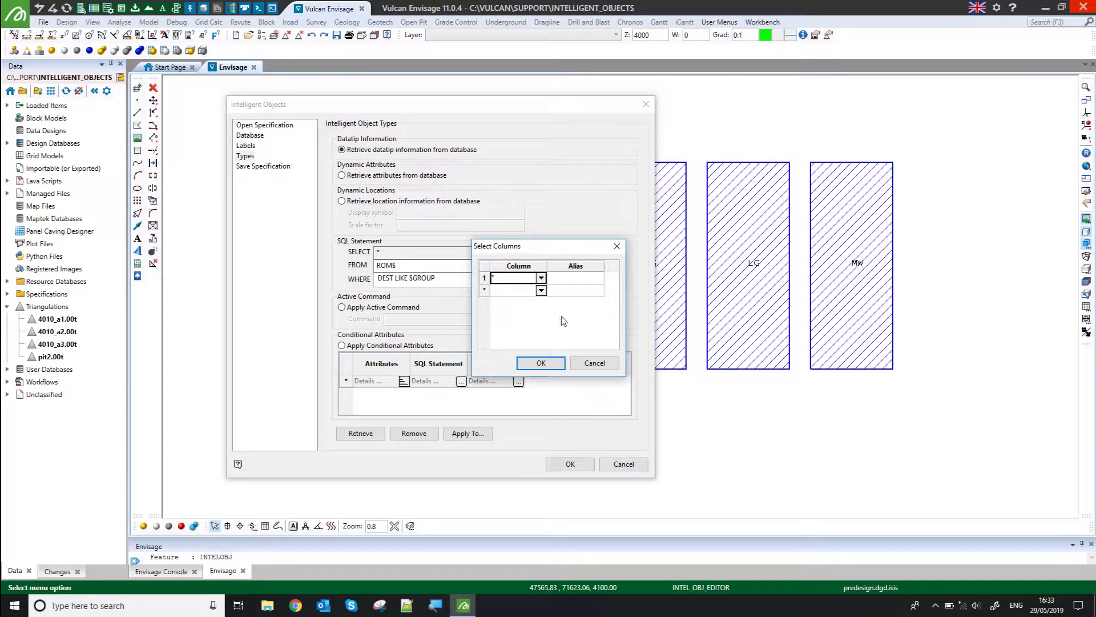
pyautogui.click(540, 363)
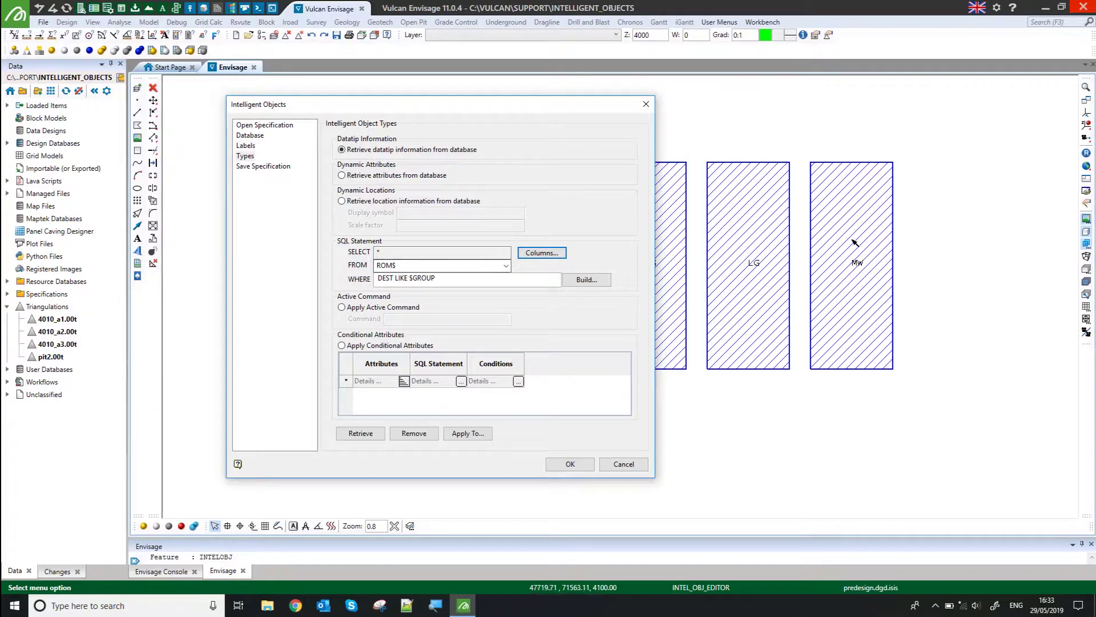
pyautogui.moveTo(855, 242)
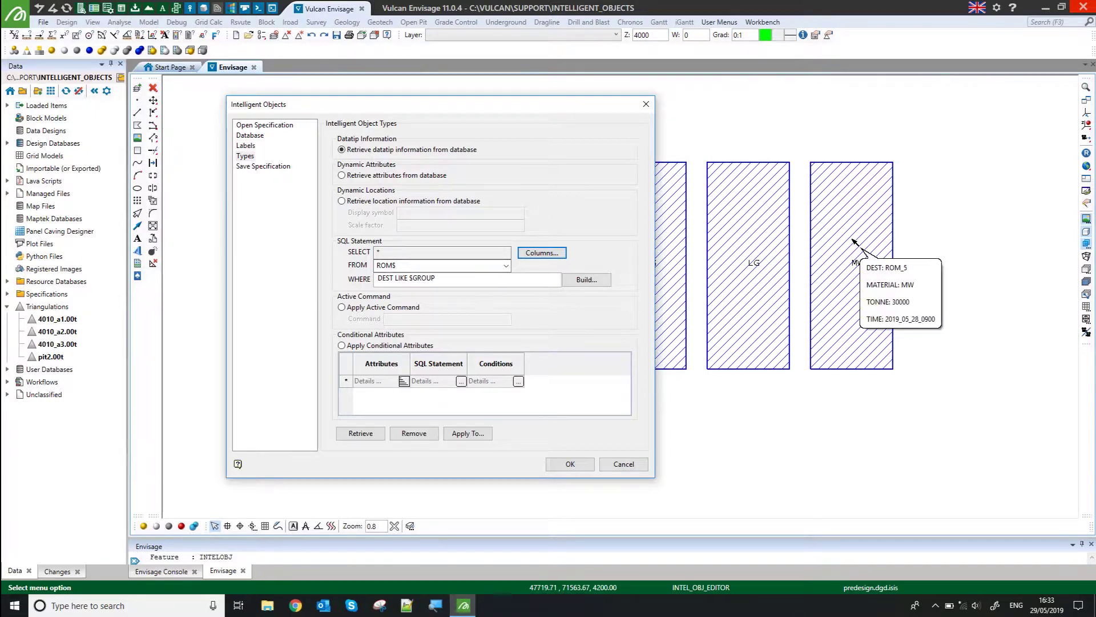
pyautogui.click(277, 167)
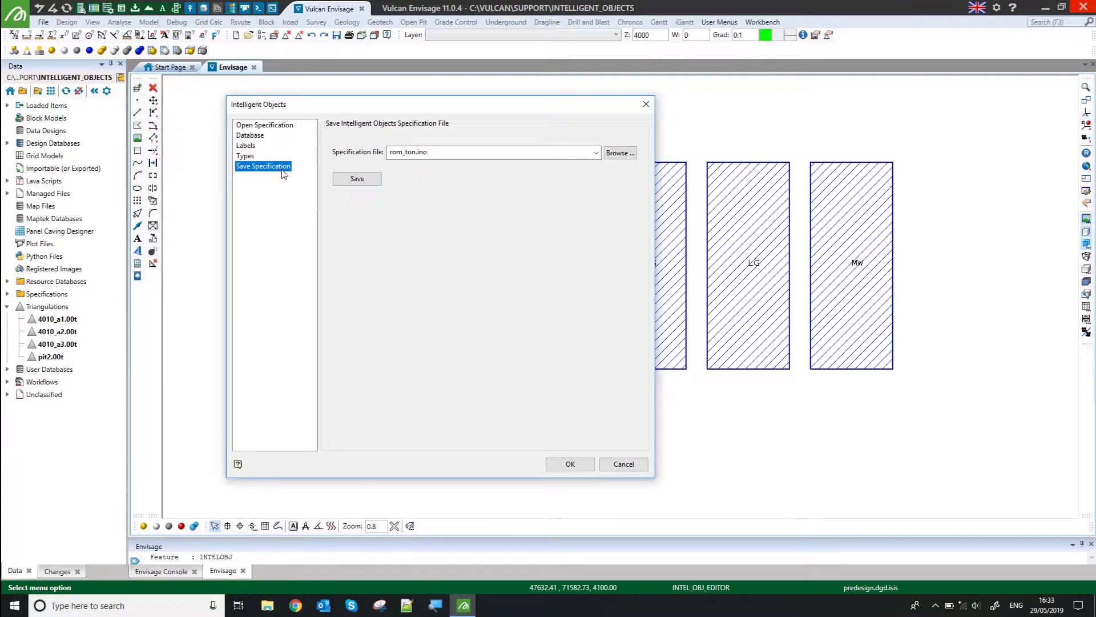
pyautogui.click(360, 180)
pyautogui.click(548, 338)
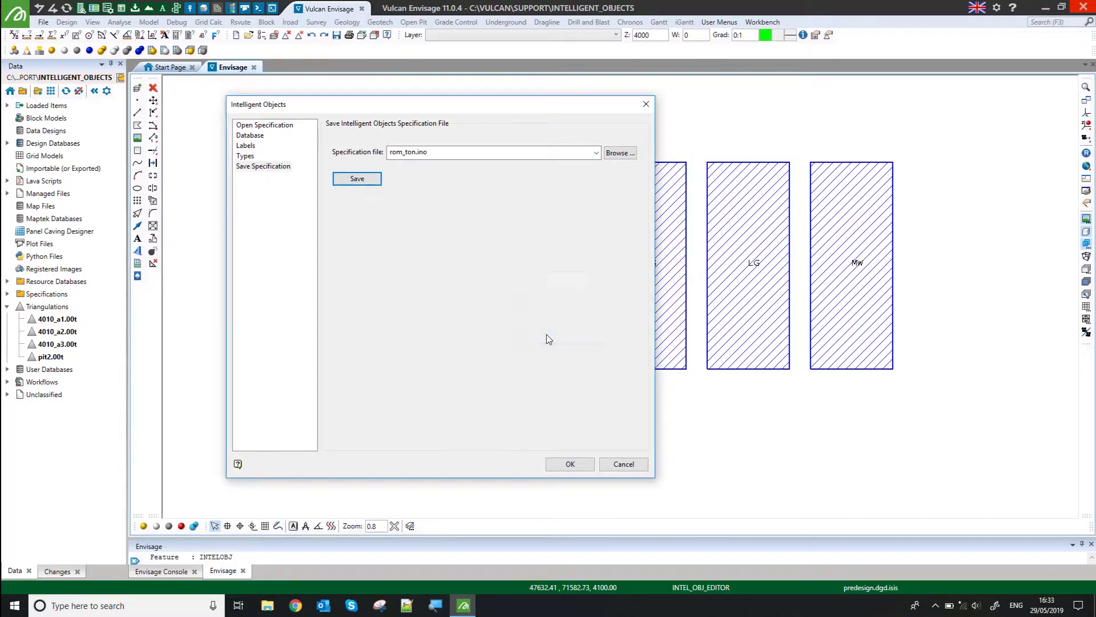
pyautogui.click(247, 158)
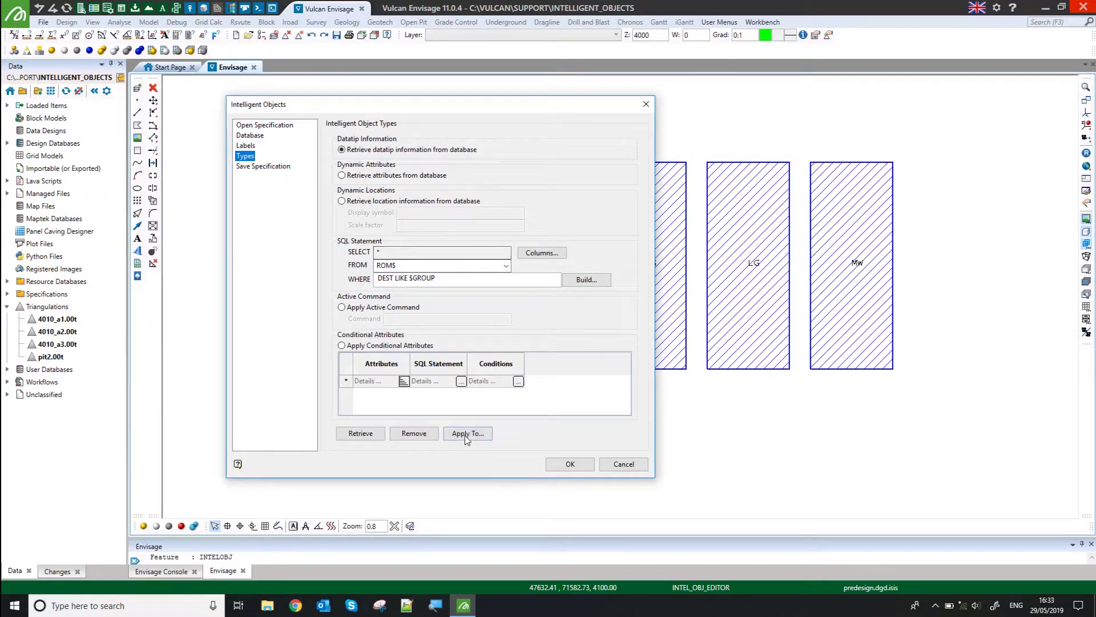
# Step: Apply the specification by Layer to the HG rectangle's layer and close the editor
pyautogui.click(467, 436)
pyautogui.click(480, 439)
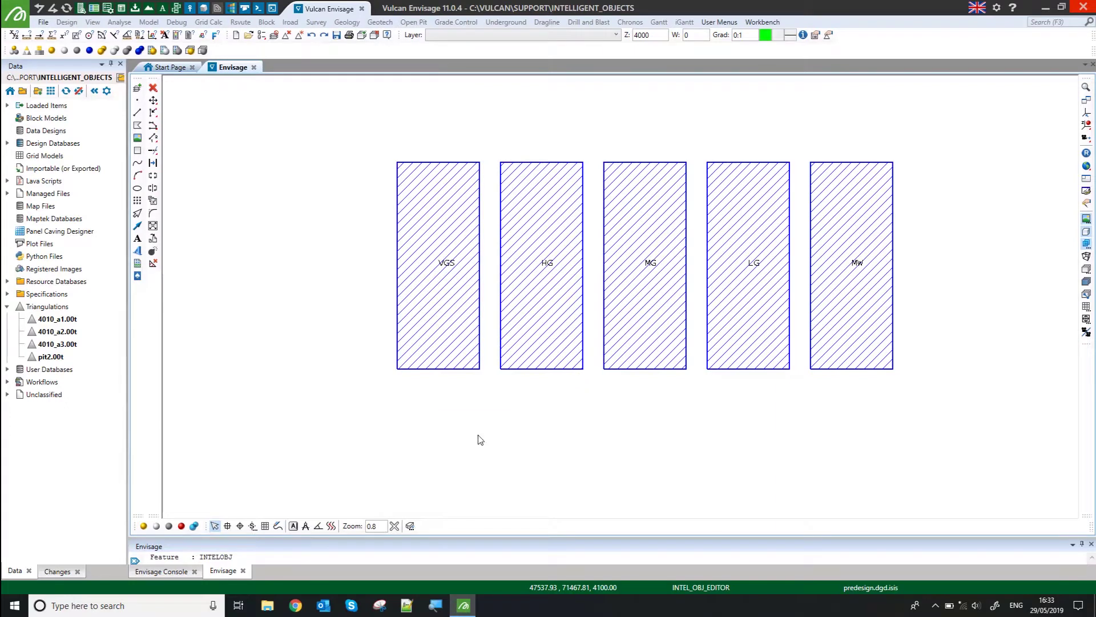
pyautogui.rightClick(480, 439)
pyautogui.click(480, 437)
pyautogui.click(531, 301)
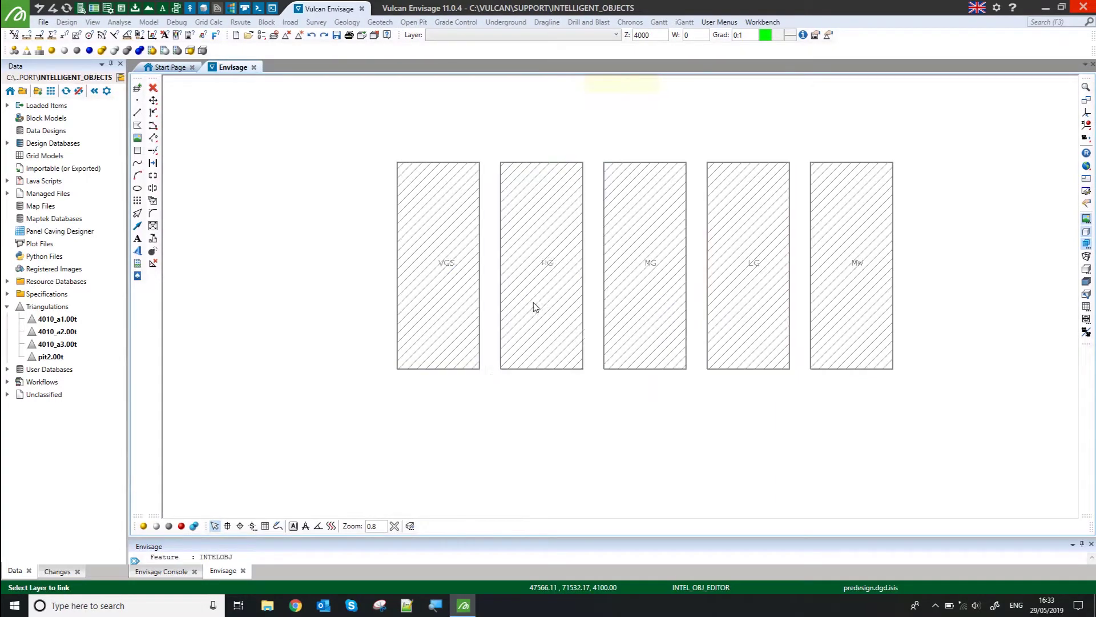
pyautogui.rightClick(535, 307)
pyautogui.click(536, 375)
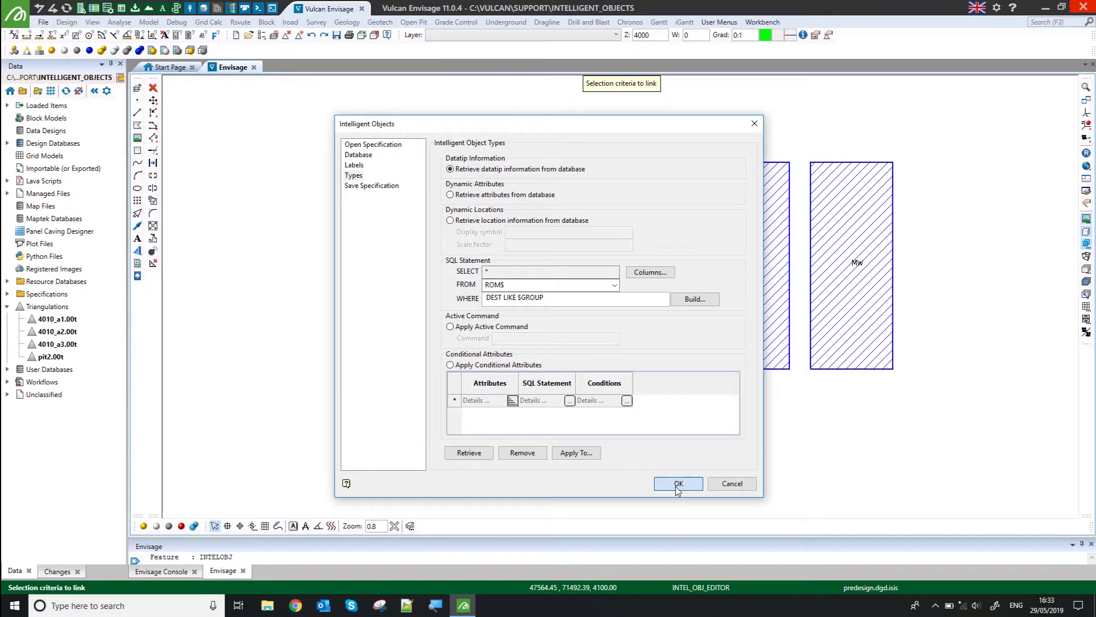
pyautogui.click(678, 484)
pyautogui.scroll(-5, 691, 306)
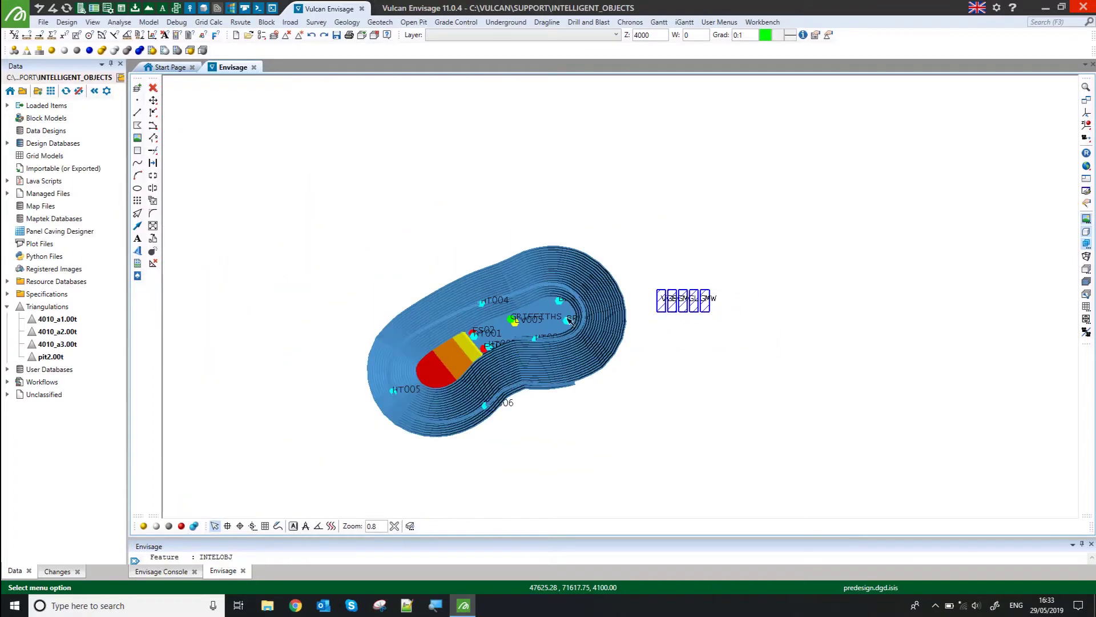
# Step: Zoom into the legend and show the VGS pad's datatip: ROM_1, VHG, 6000 tonnes
pyautogui.scroll(4, 590, 385)
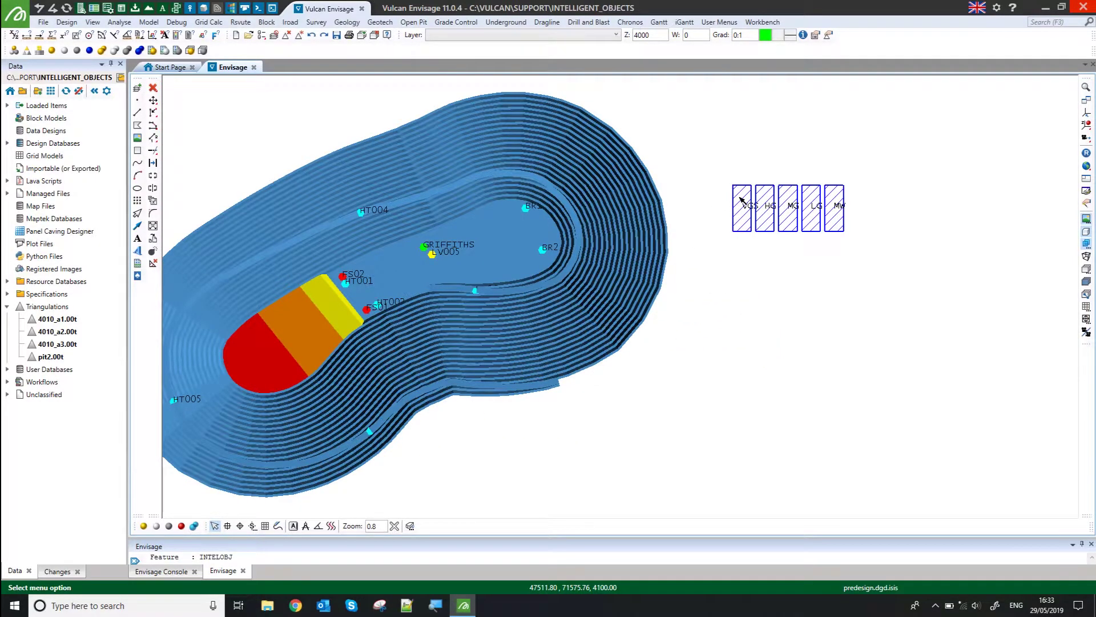
pyautogui.moveTo(740, 198)
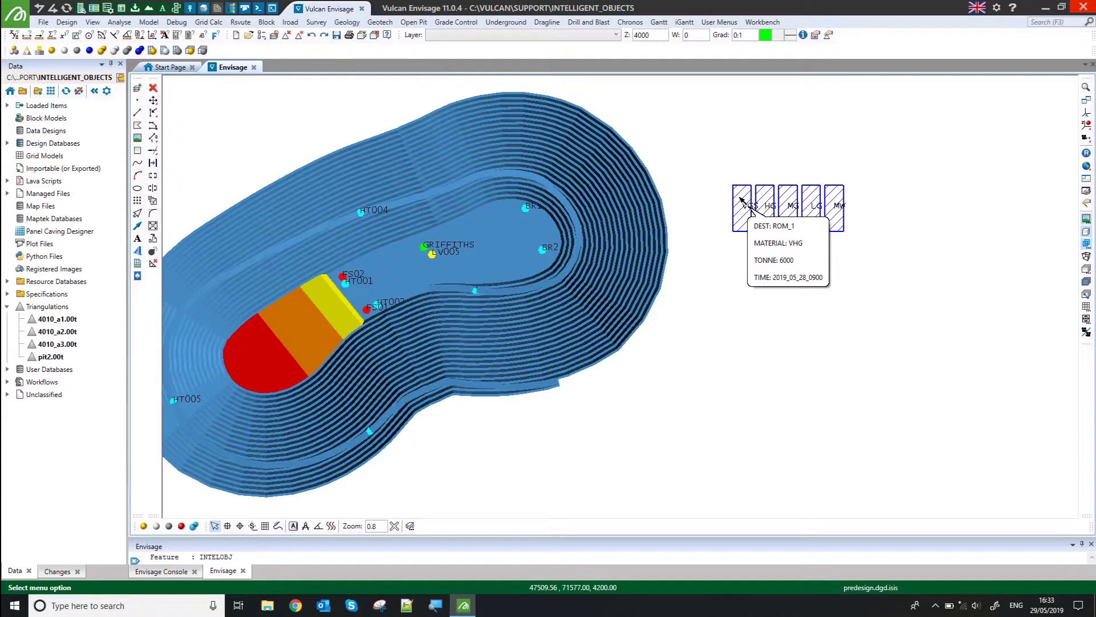